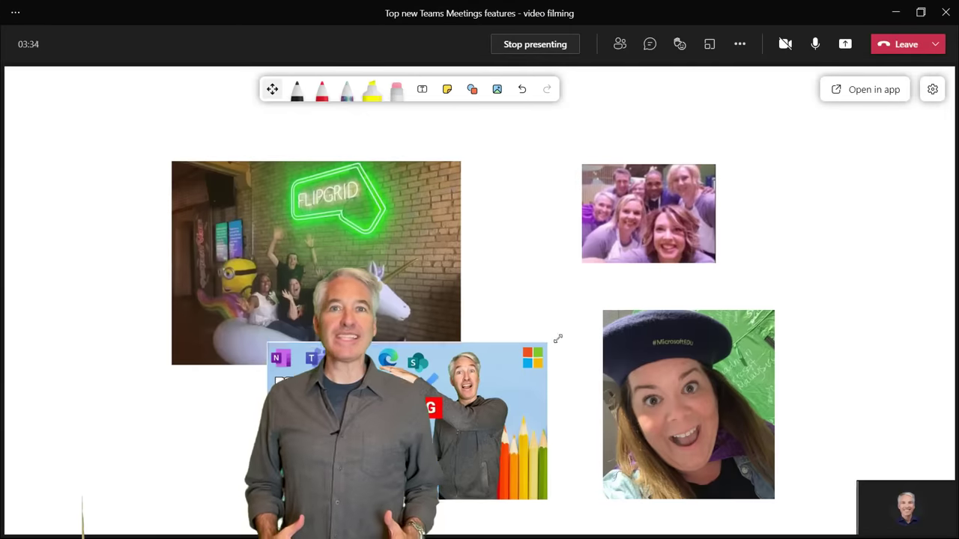
# Step: Move the purple-toned group photo beside the Flipgrid photo and draw a rainbow-ink arrow toward the beret portrait on the whiteboard
pyautogui.moveTo(649, 213); pyautogui.dragTo(549, 224)
pyautogui.click(347, 89)
pyautogui.moveTo(764, 180); pyautogui.dragTo(659, 293)
pyautogui.moveTo(663, 261); pyautogui.dragTo(709, 291)
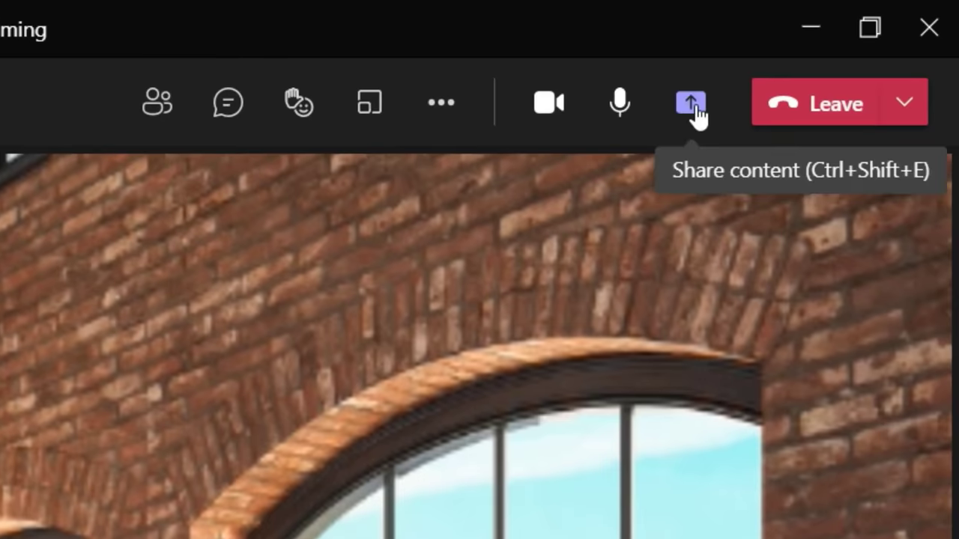
# Step: Browse the background images available for customizing the presenter mode
pyautogui.click(692, 109)
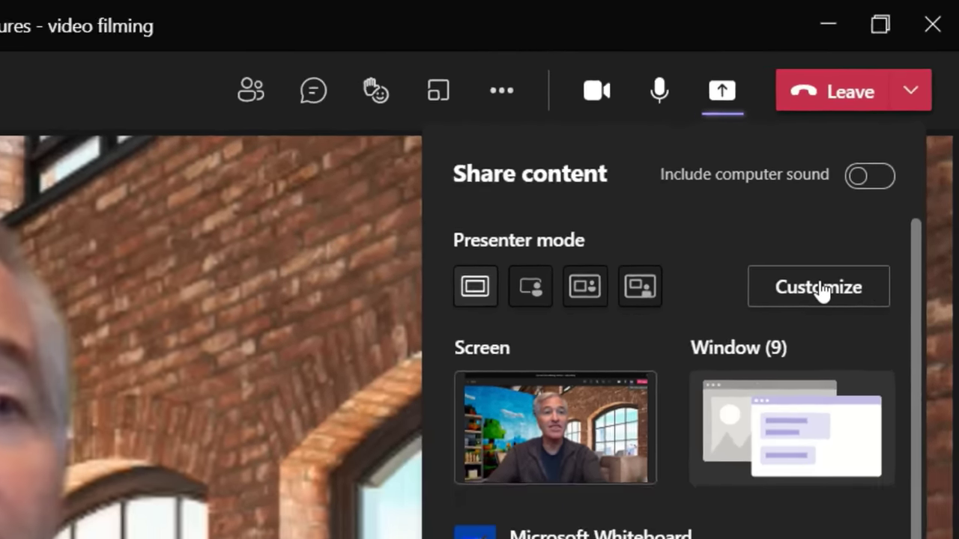
pyautogui.click(802, 327)
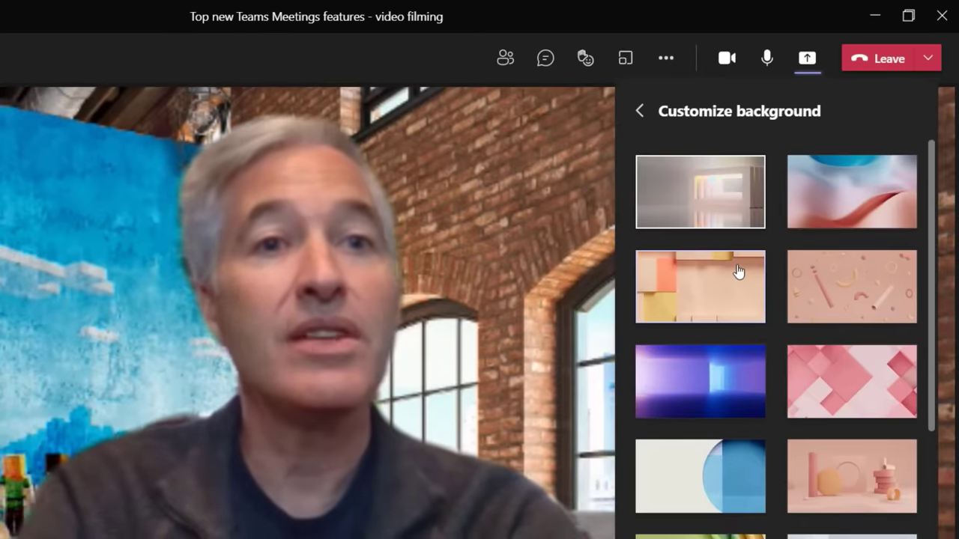
pyautogui.scroll(-2, 738, 271)
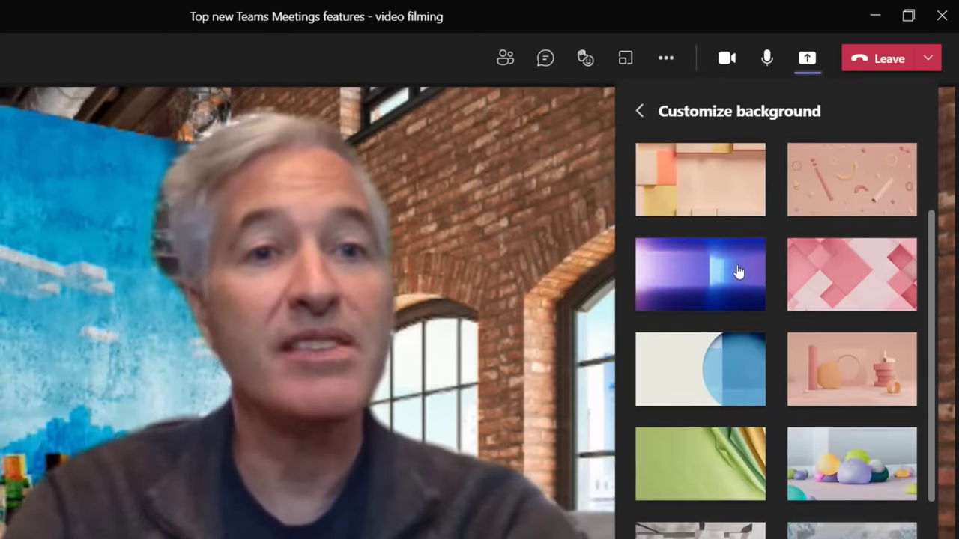
pyautogui.scroll(-2, 738, 271)
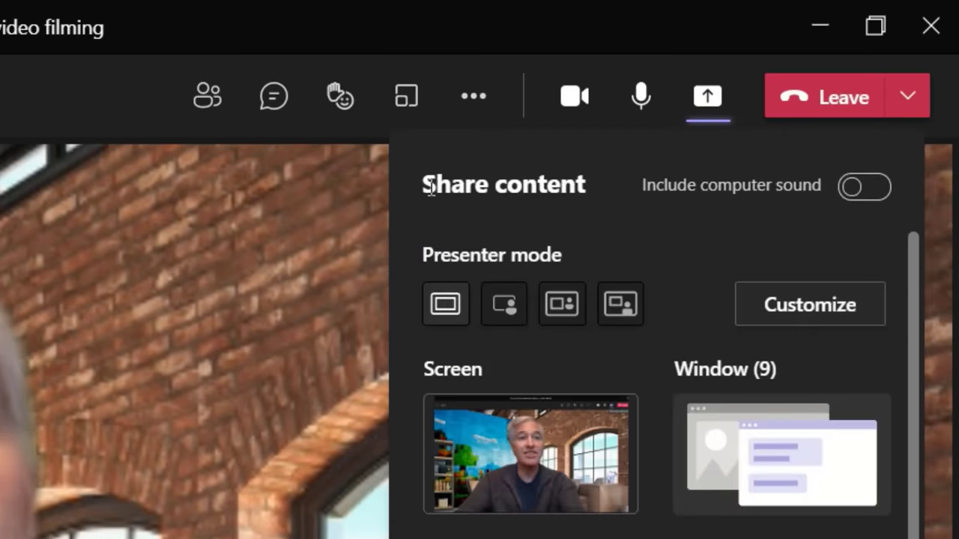
# Step: Choose the side-by-side presenter mode and open the selection of windows to share
pyautogui.click(558, 307)
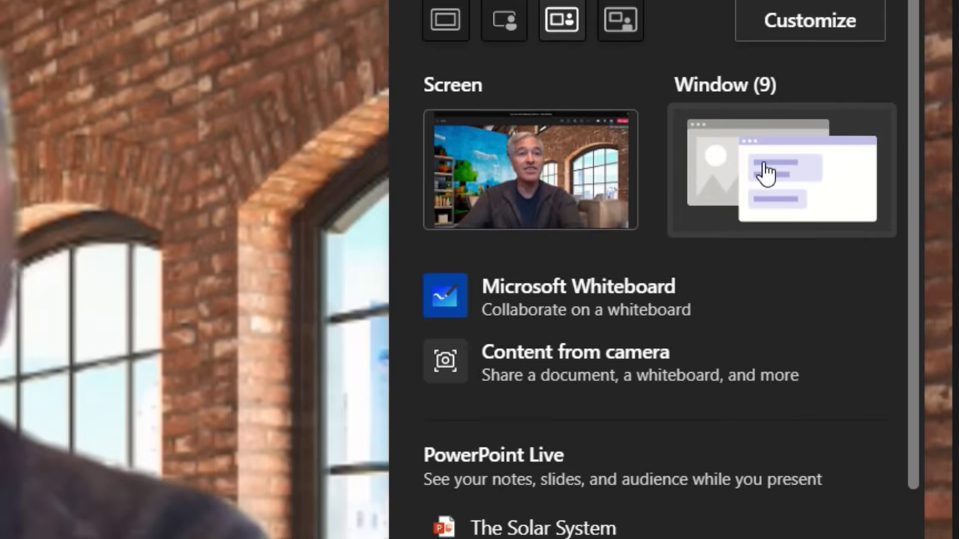
pyautogui.click(765, 172)
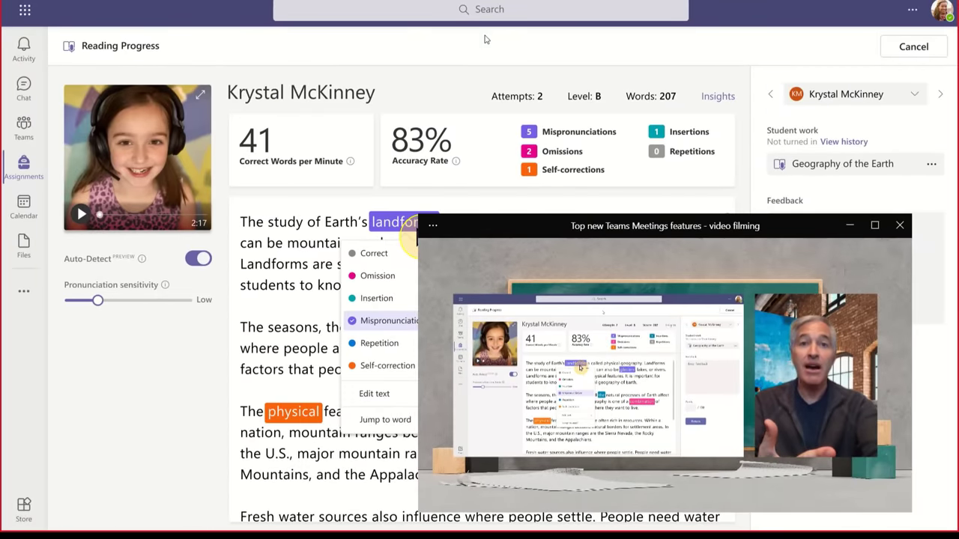
# Step: Switch the presenter mode of the shared Reading Progress window to Reporter, followed by Standout
pyautogui.moveTo(332, 12)
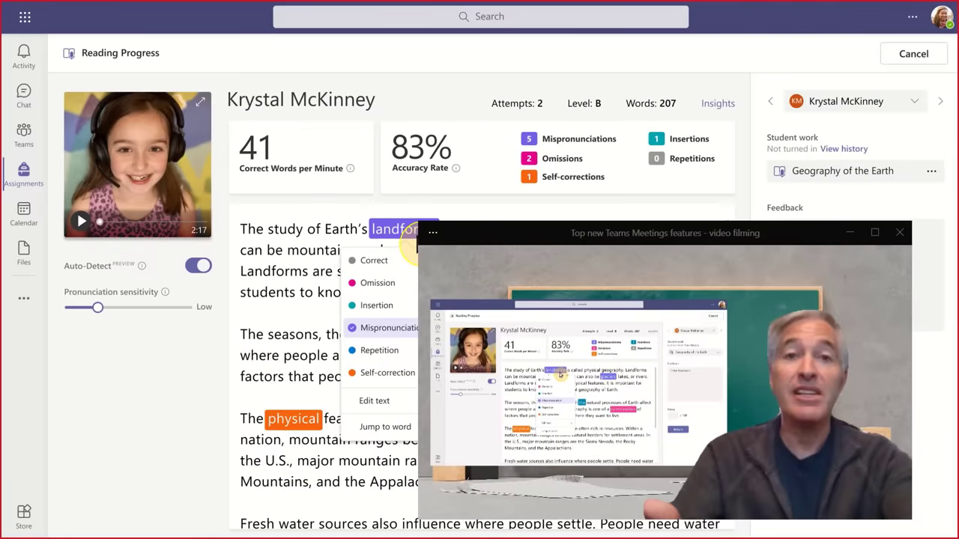
pyautogui.moveTo(316, 15)
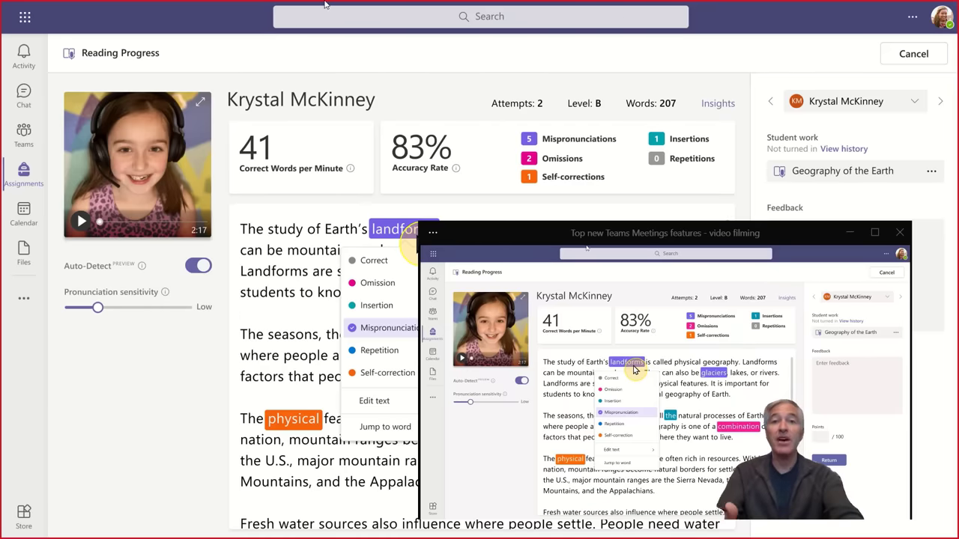
pyautogui.moveTo(359, 22)
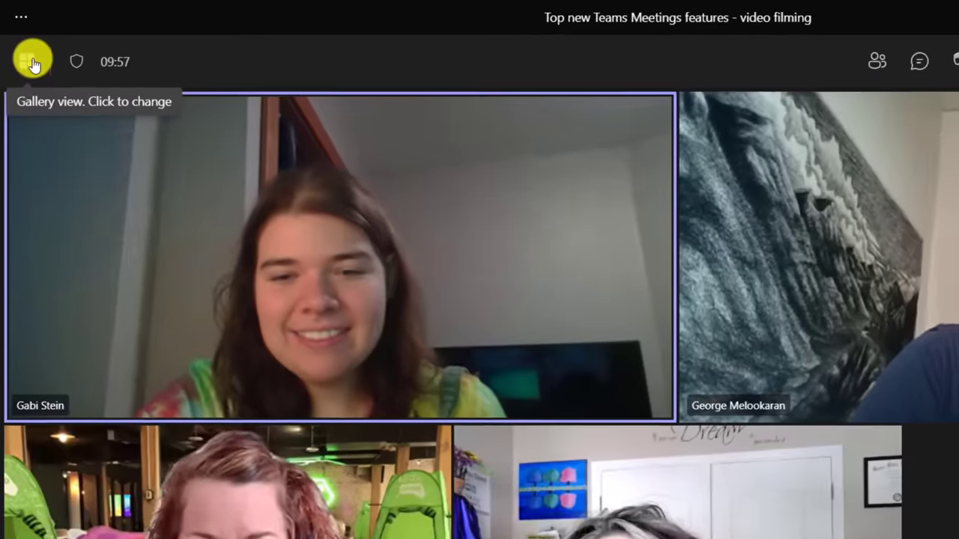
# Step: Review the meeting's view layout options and open the content sharing options
pyautogui.click(21, 44)
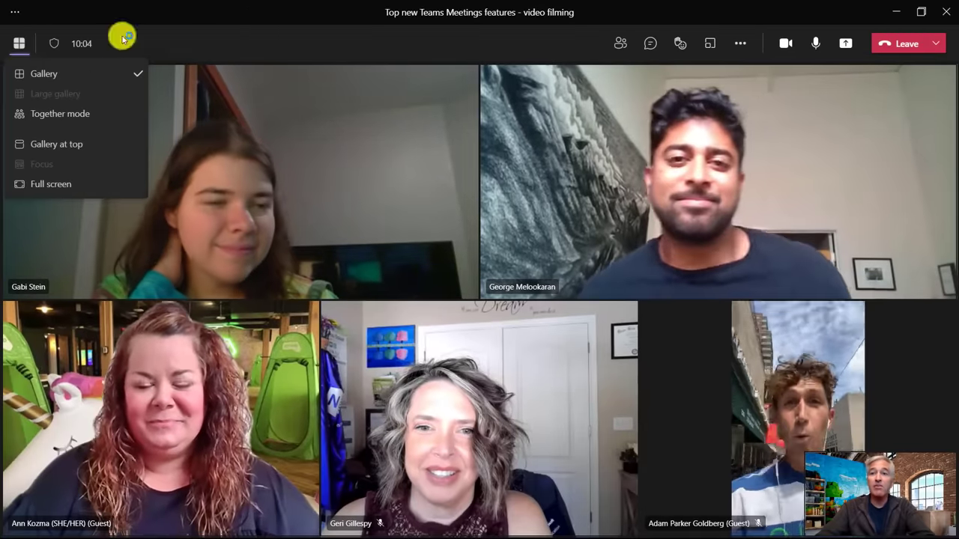
pyautogui.click(23, 42)
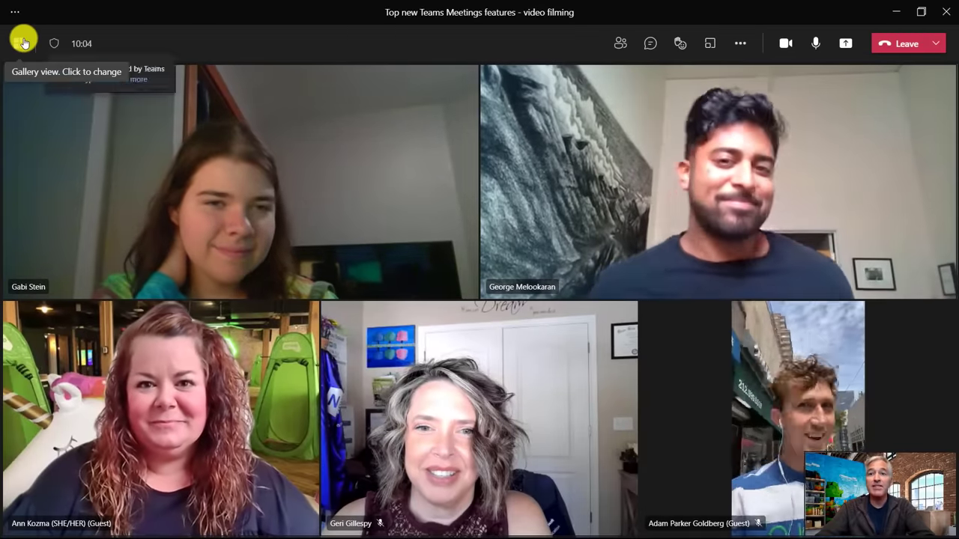
pyautogui.click(24, 48)
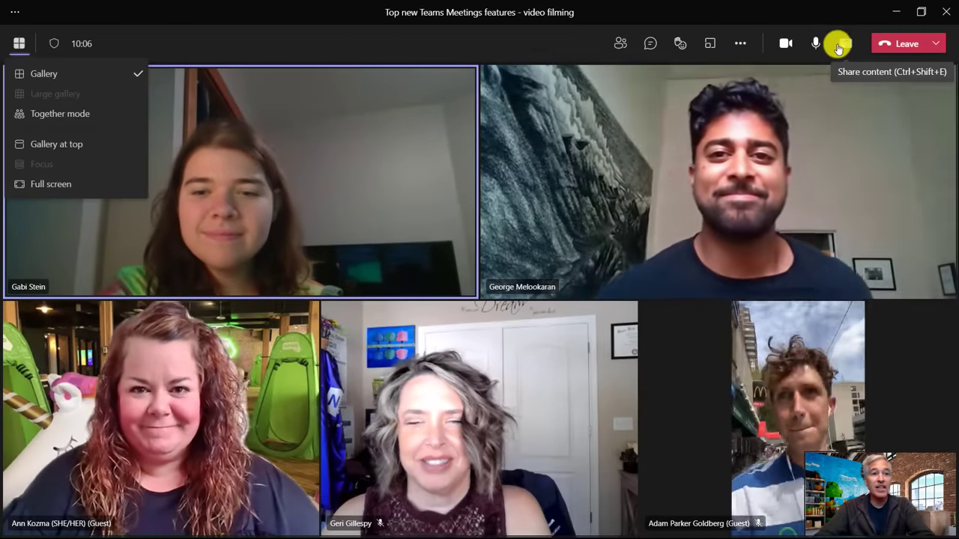
pyautogui.click(842, 43)
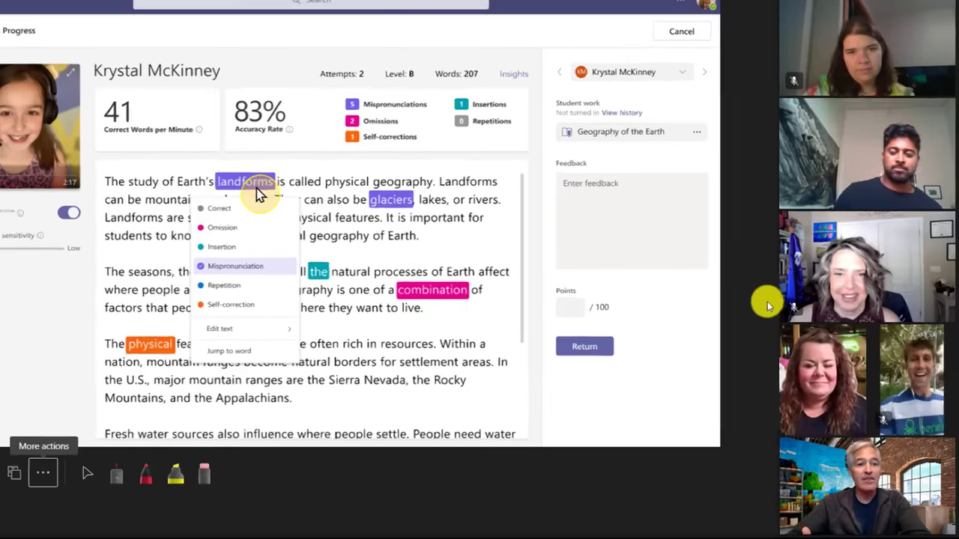
# Step: Spotlight the red-haired guest's video for everyone in the meeting
pyautogui.moveTo(817, 378)
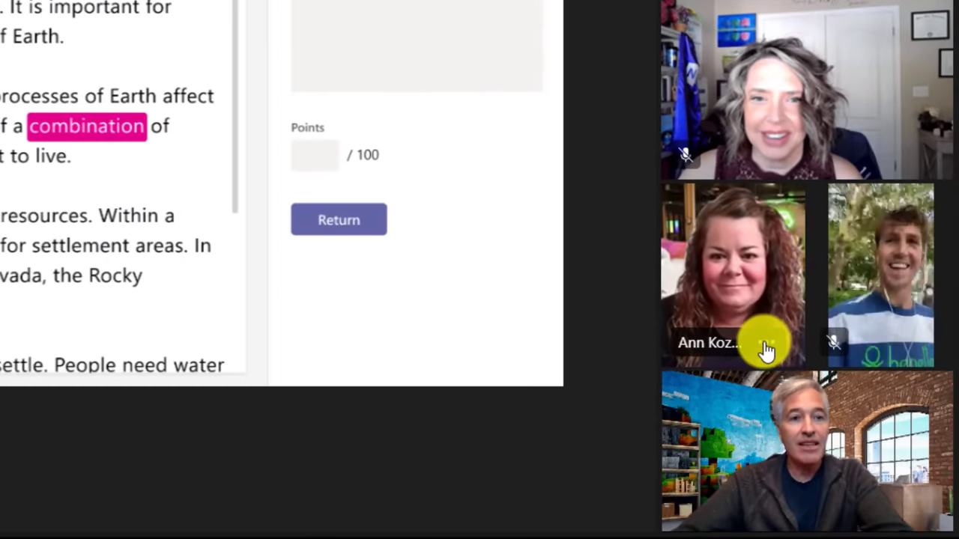
pyautogui.click(764, 343)
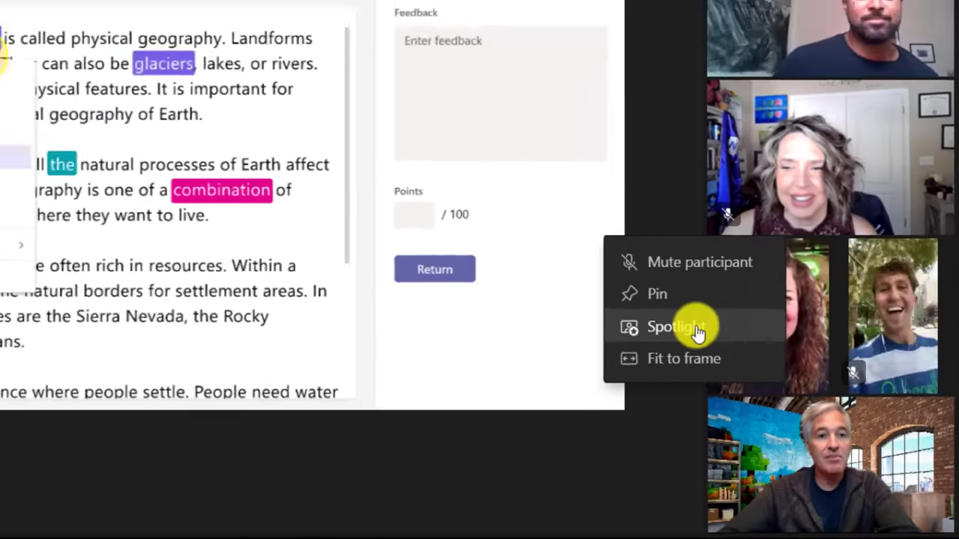
pyautogui.click(656, 293)
pyautogui.click(553, 291)
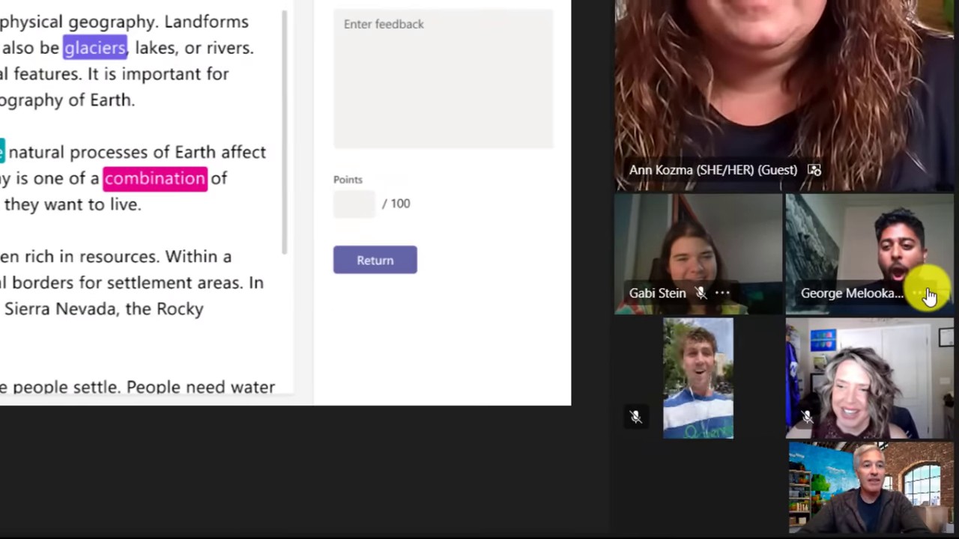
# Step: Add a second spotlight for everyone on the male participant in the dark blue shirt
pyautogui.click(937, 393)
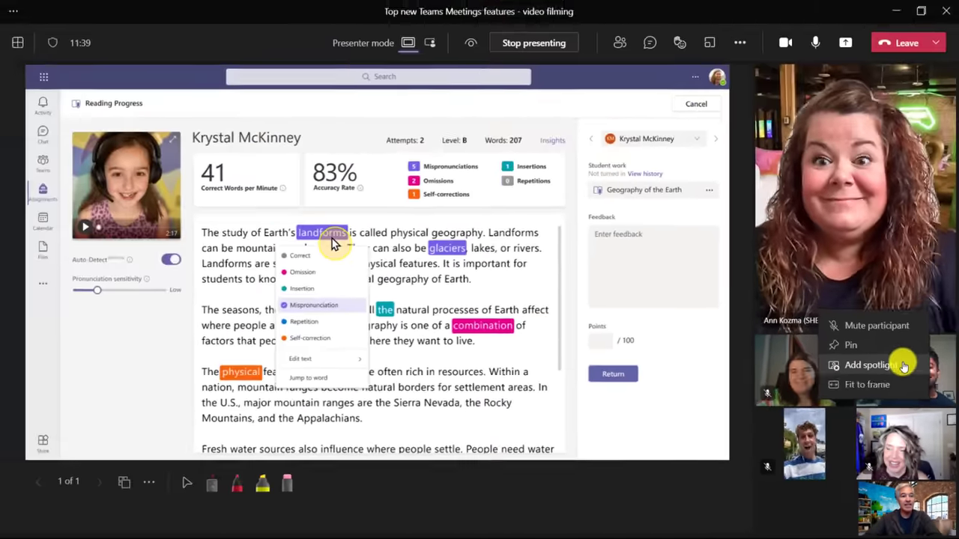
pyautogui.click(792, 253)
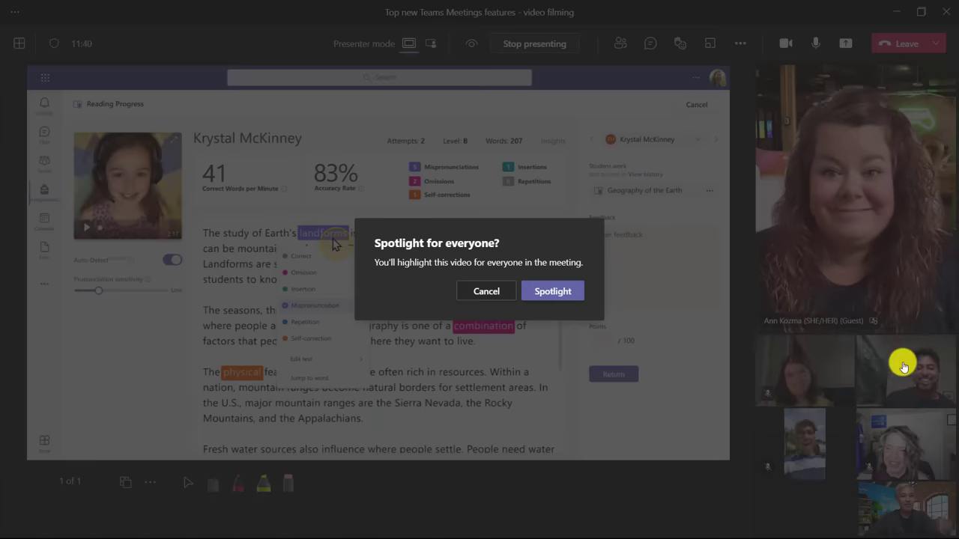
pyautogui.click(563, 291)
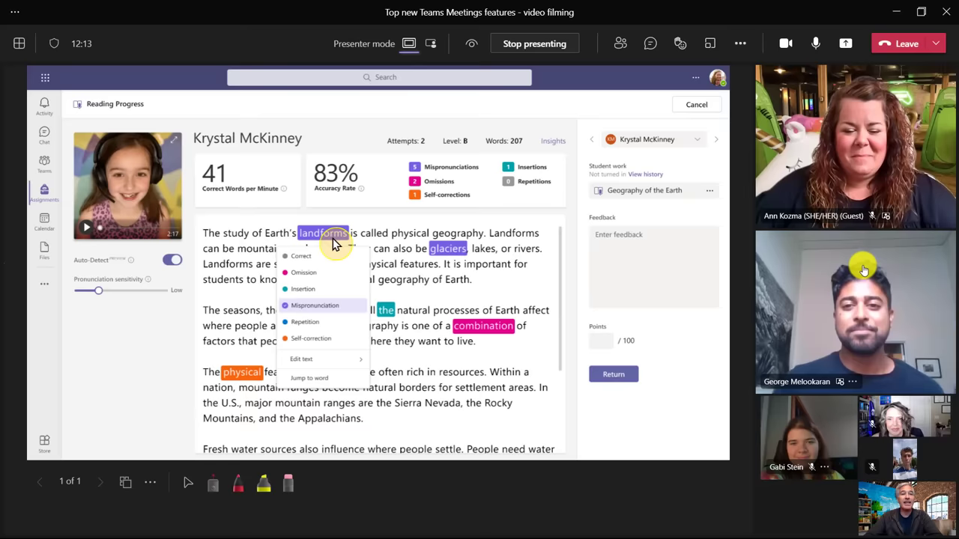
# Step: Change the meeting layout to Gallery at top and open the options for the first participant's video
pyautogui.click(19, 45)
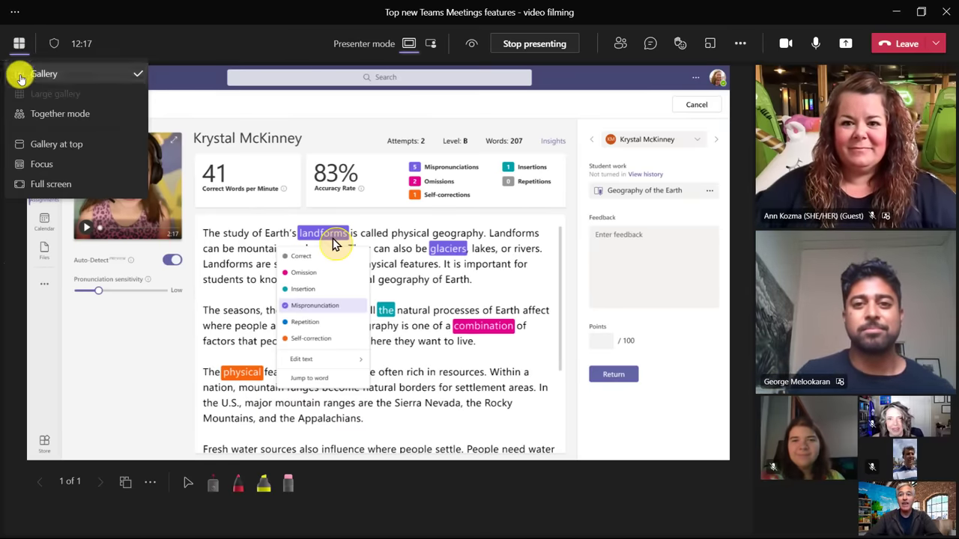
pyautogui.click(81, 146)
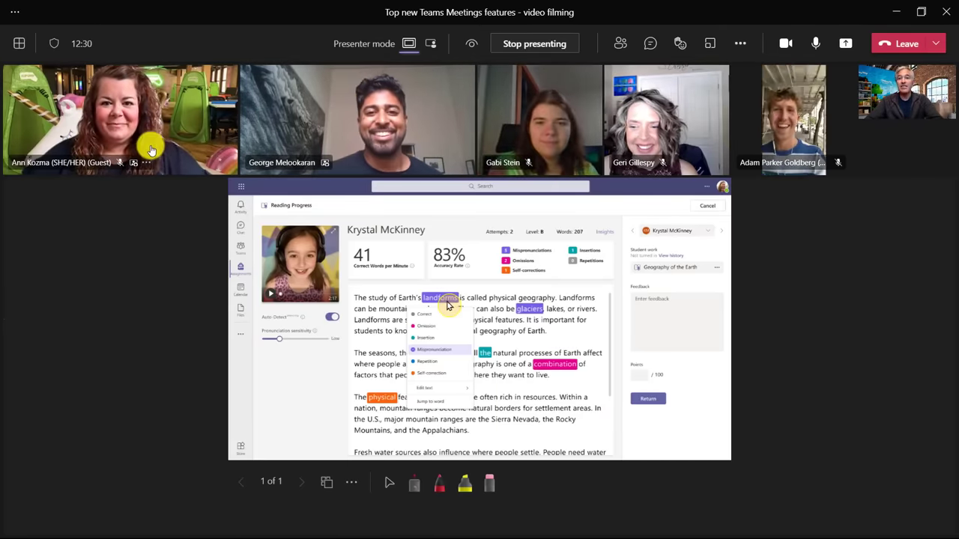
pyautogui.click(149, 162)
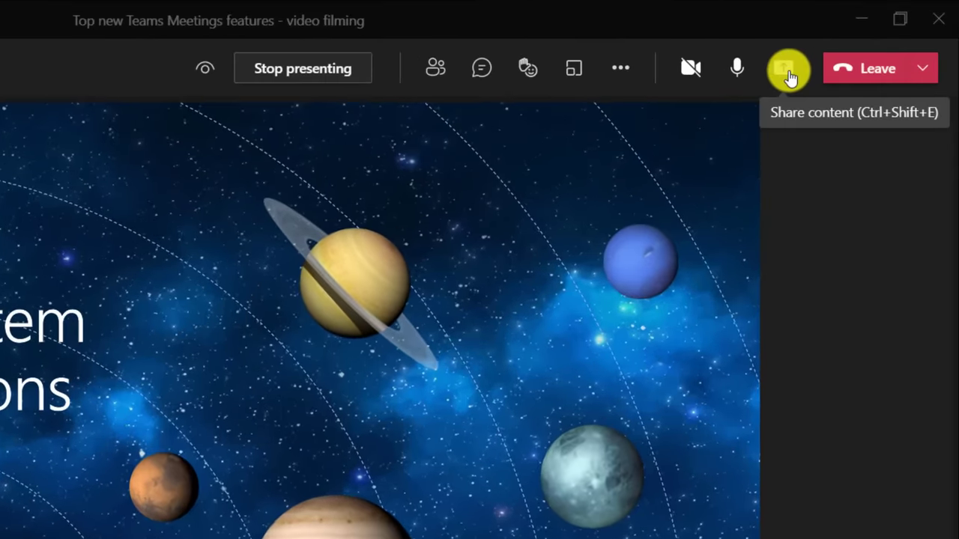
# Step: Share a Microsoft Whiteboard in the meeting
pyautogui.click(786, 72)
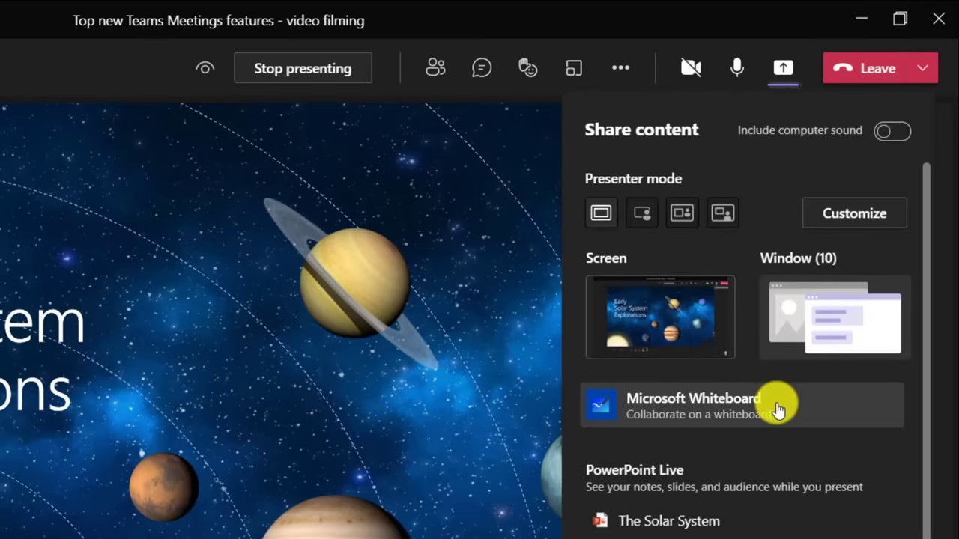
pyautogui.click(778, 410)
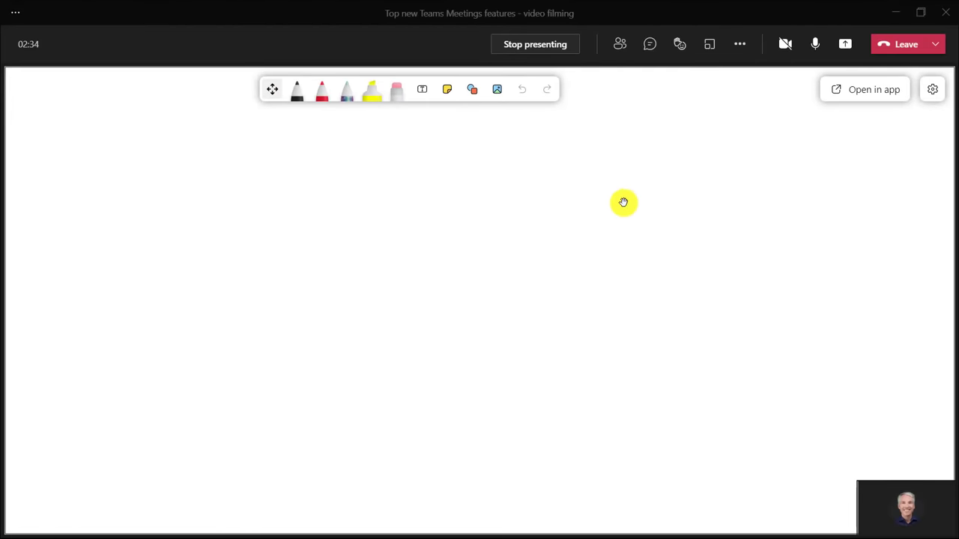
# Step: Insert the image Flipgrid Fun.png on the whiteboard and enlarge it to about one and a half times its size
pyautogui.click(497, 91)
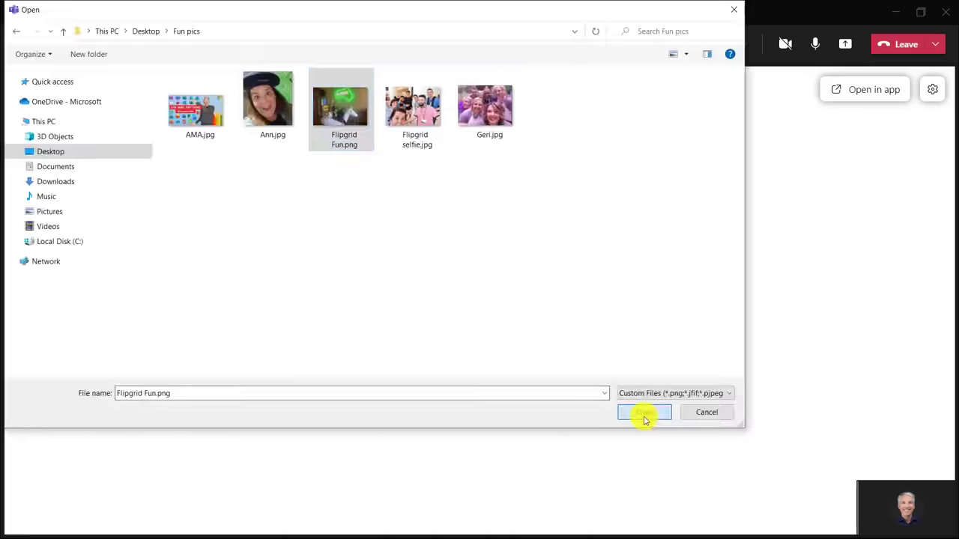
pyautogui.click(644, 413)
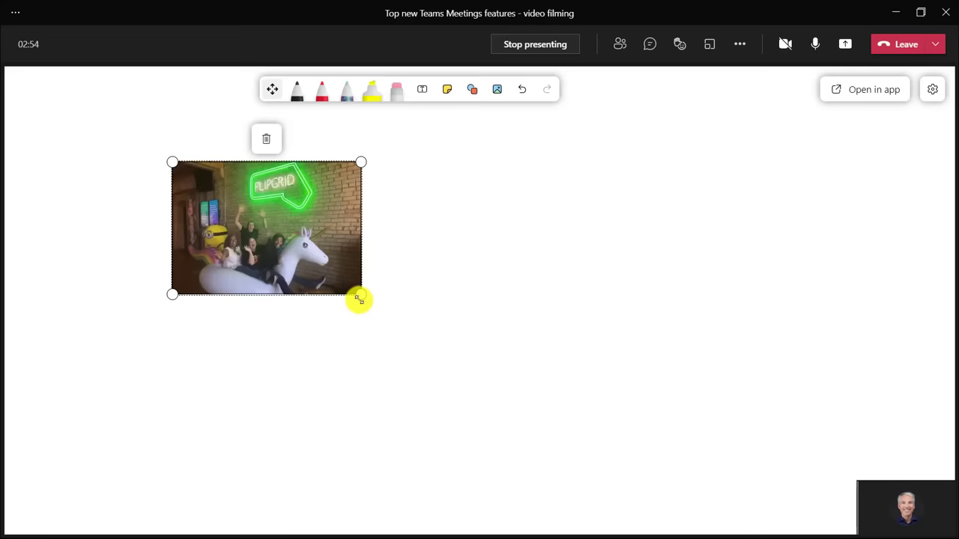
pyautogui.moveTo(357, 297); pyautogui.dragTo(456, 381)
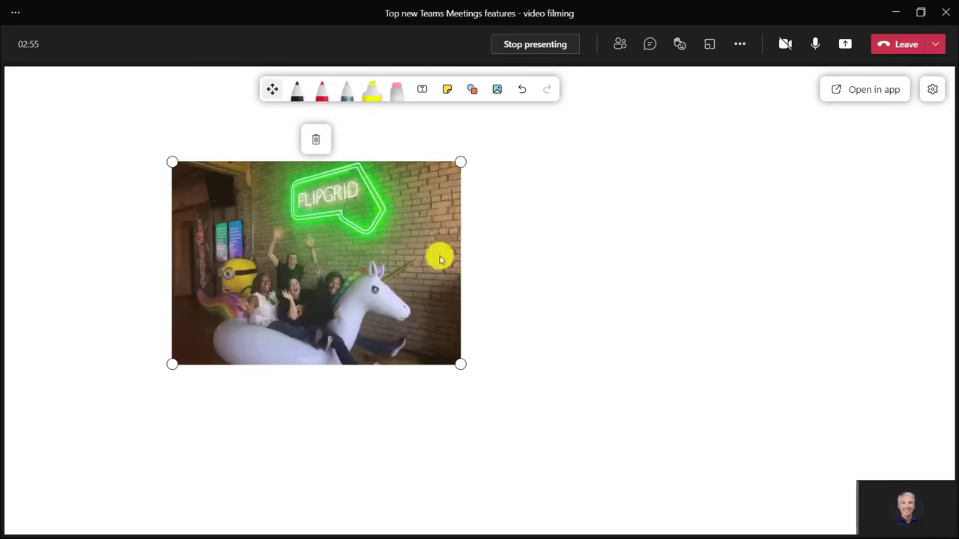
# Step: Insert the purple-toned group photo and the beret portrait, placing the portrait below the group photo
pyautogui.click(497, 91)
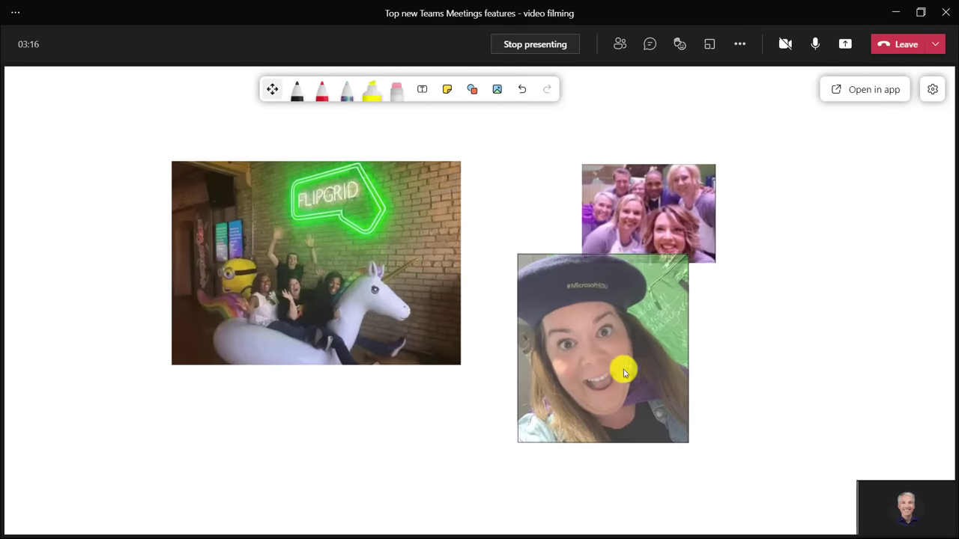
pyautogui.moveTo(623, 368); pyautogui.dragTo(695, 417)
pyautogui.click(544, 368)
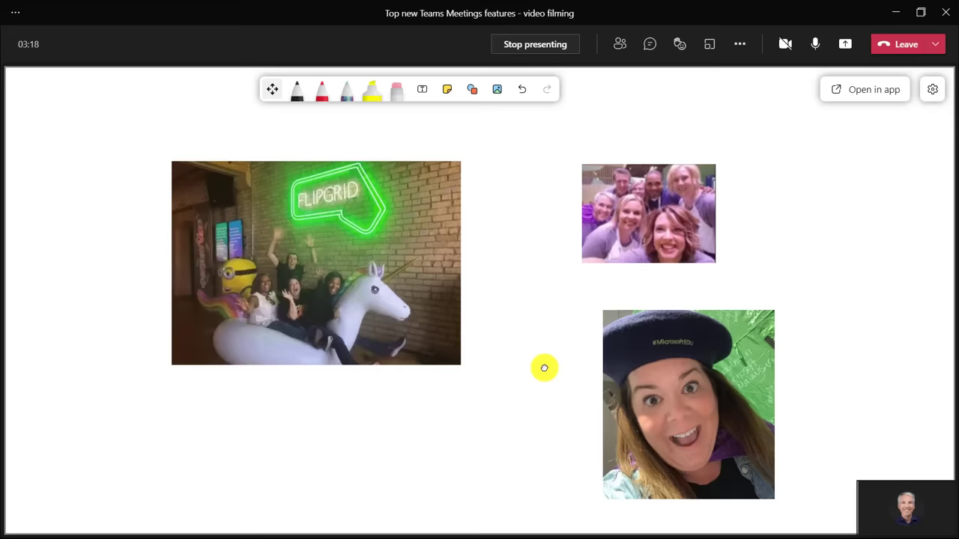
# Step: Insert the image AMA.jpg below the Flipgrid photo and enlarge it until it overlaps that photo's lower edge
pyautogui.click(496, 89)
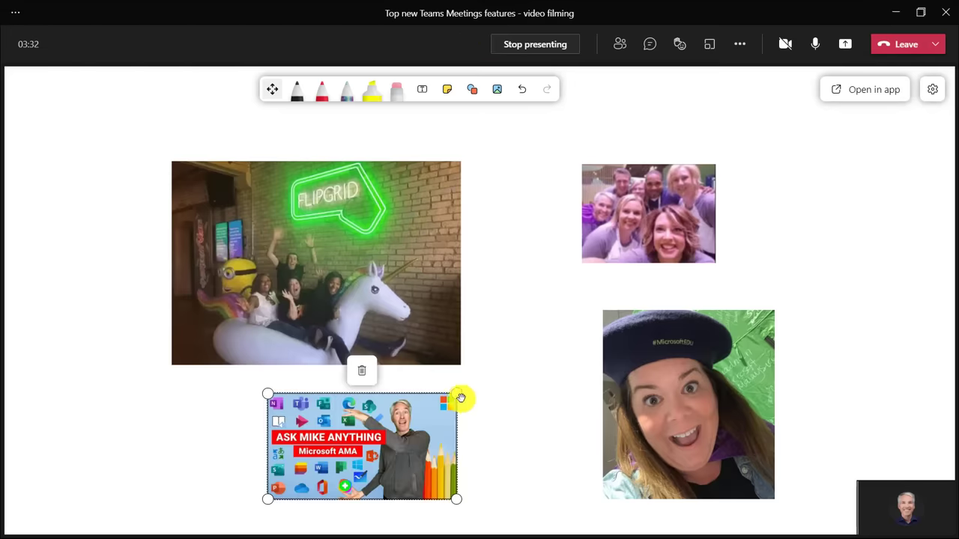
pyautogui.moveTo(458, 398); pyautogui.dragTo(556, 336)
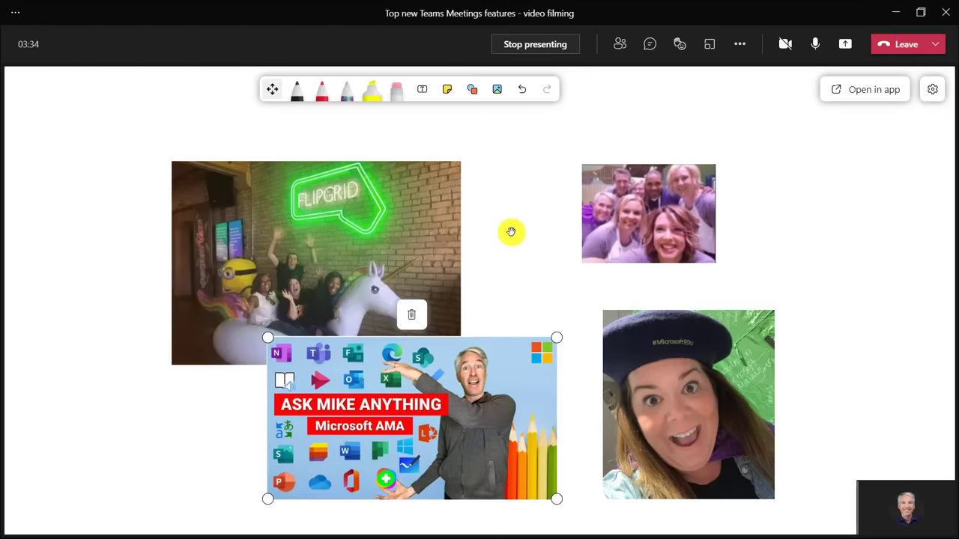
pyautogui.click(506, 204)
# Step: Move the group photo beside the Flipgrid photo and color the man's hair in the AMA image with the yellow highlighter
pyautogui.click(647, 211)
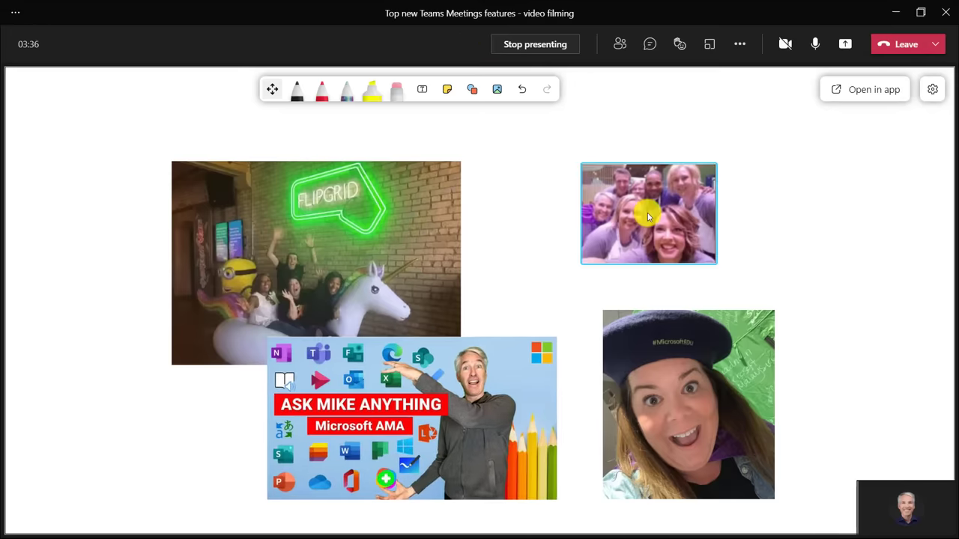
pyautogui.rightClick(534, 236)
pyautogui.moveTo(621, 223); pyautogui.dragTo(519, 233)
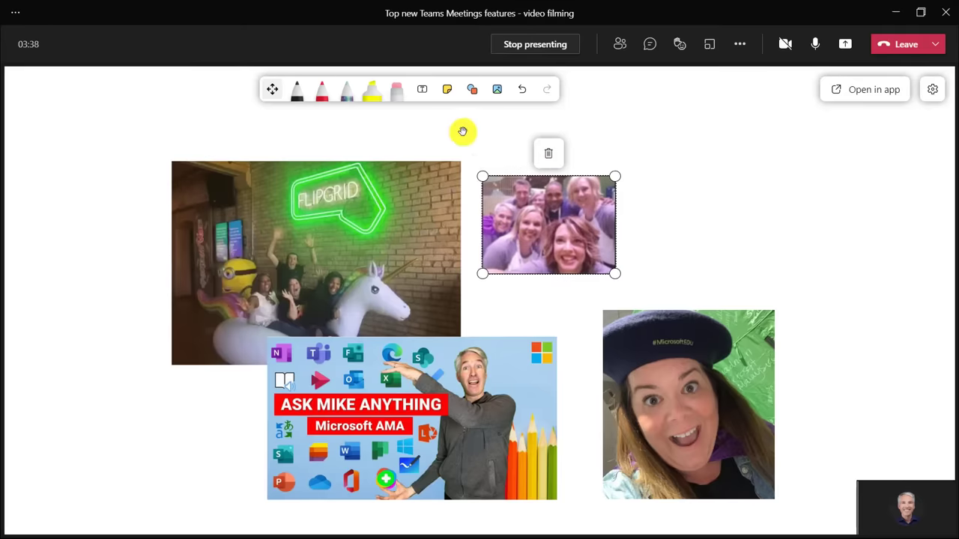
pyautogui.click(374, 93)
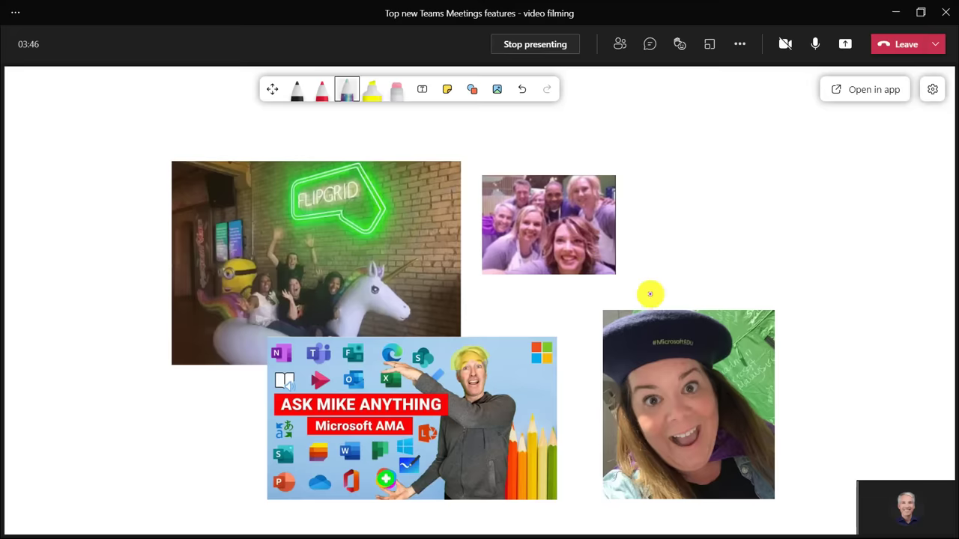
# Step: Draw a multicolored arrow in the blank area beside the group photo, pointing down at the beret portrait
pyautogui.moveTo(659, 292); pyautogui.dragTo(764, 184)
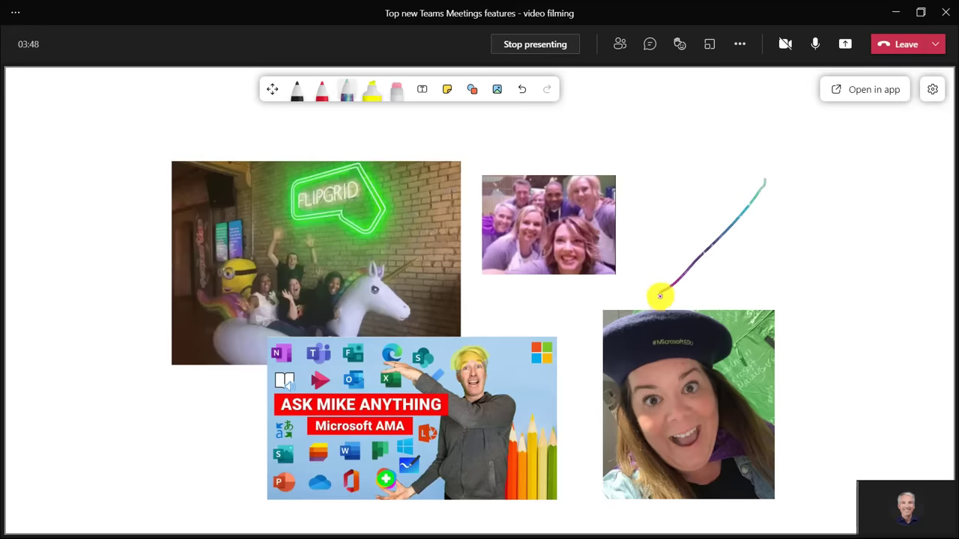
pyautogui.moveTo(659, 296); pyautogui.dragTo(663, 260)
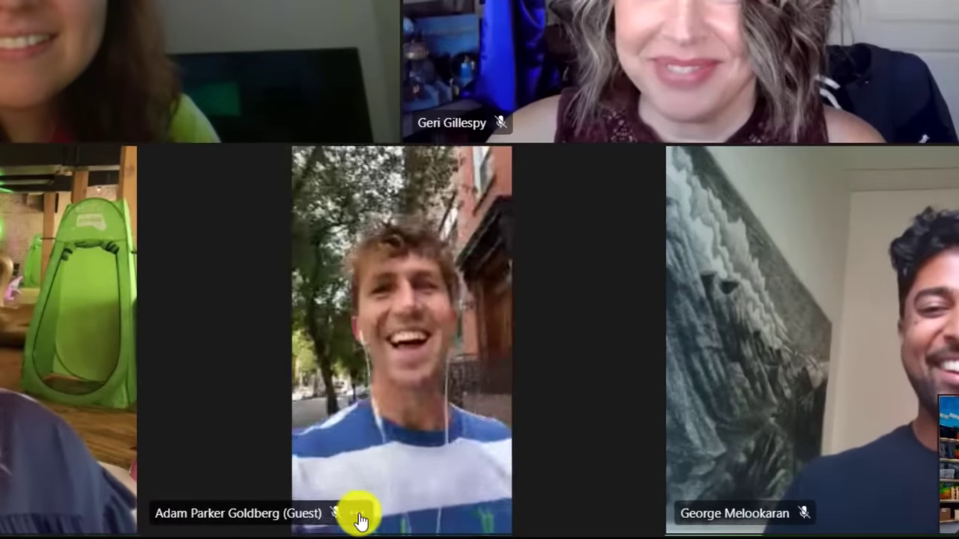
# Step: Set the video of the guest in the striped shirt to Fill frame and return it to Fit to frame
pyautogui.click(451, 522)
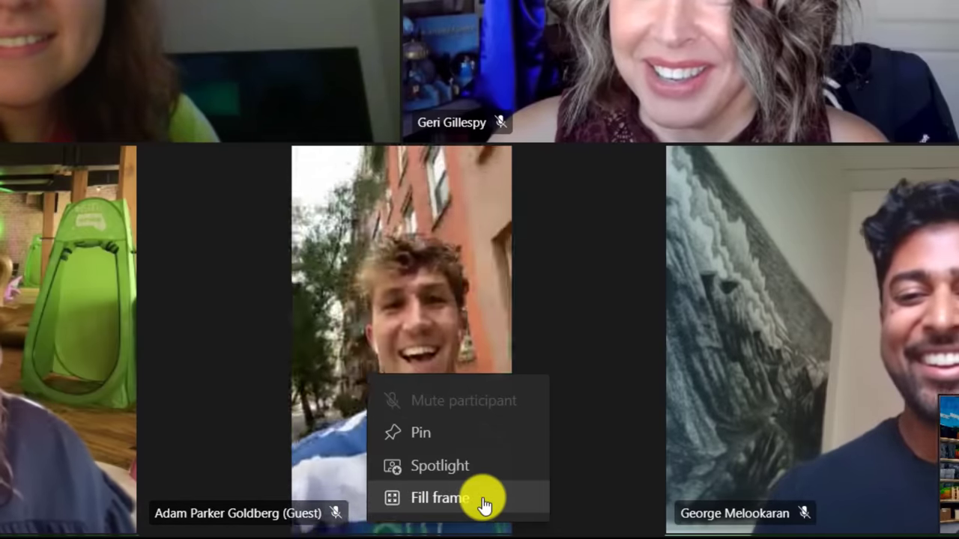
pyautogui.click(483, 501)
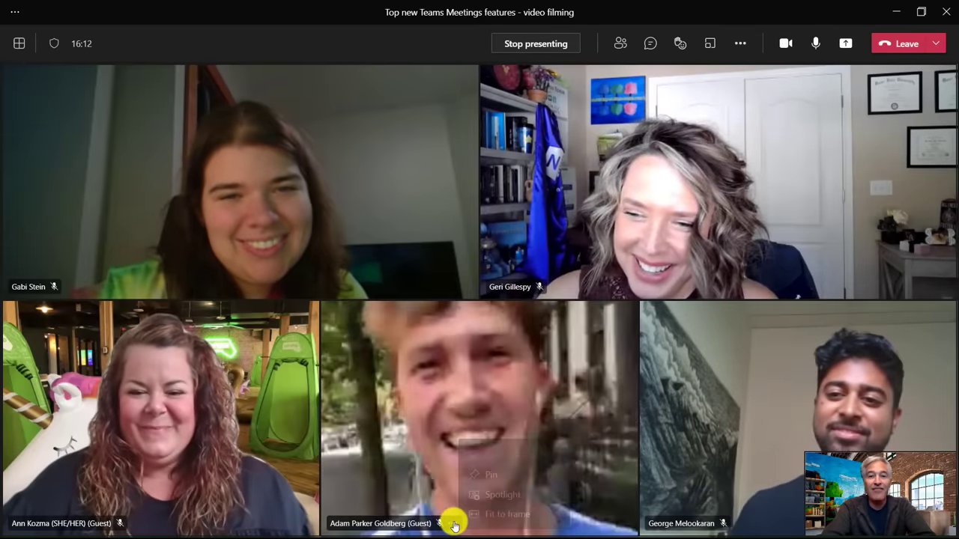
pyautogui.click(453, 523)
pyautogui.click(507, 514)
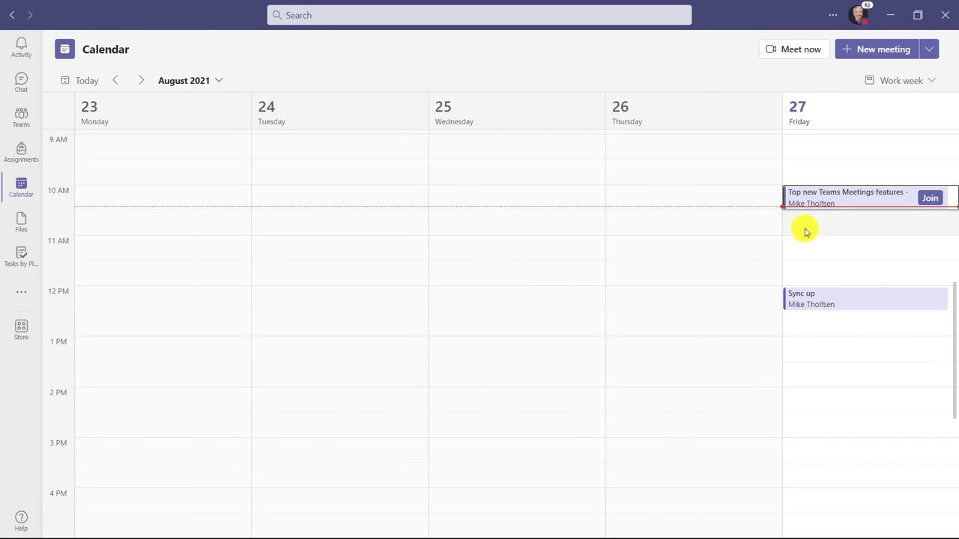
# Step: Open the calendar meeting "Top new Teams Meetings features - video filming" for editing and view its attendance
pyautogui.click(879, 191)
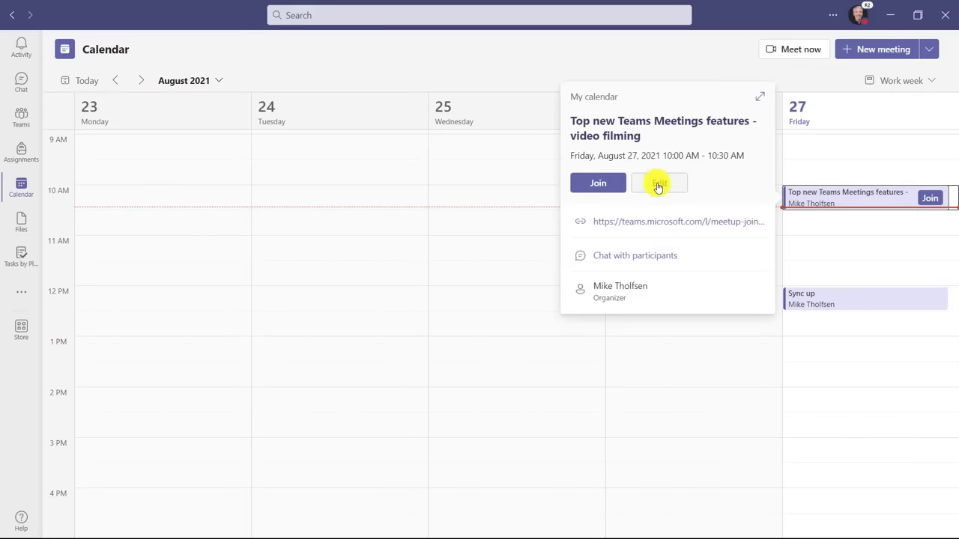
pyautogui.click(659, 186)
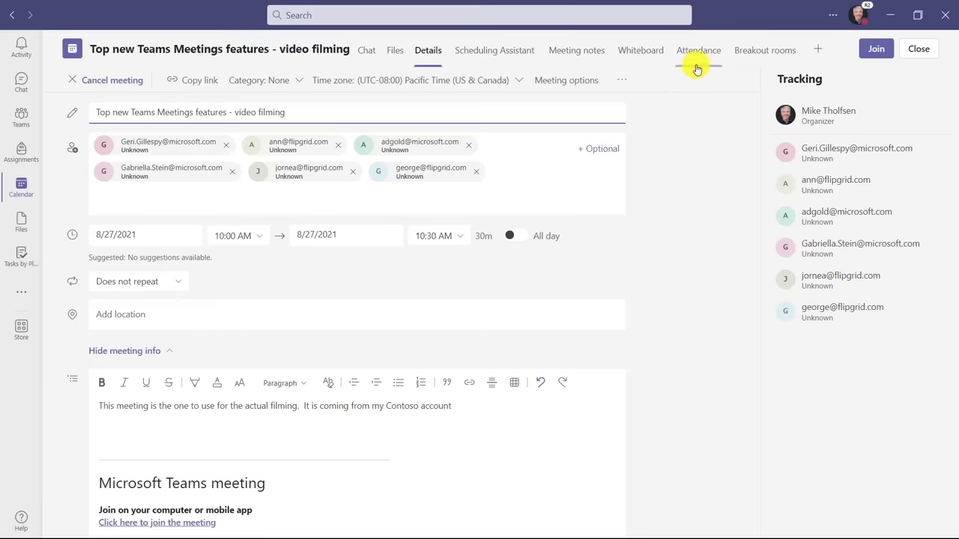
pyautogui.click(697, 60)
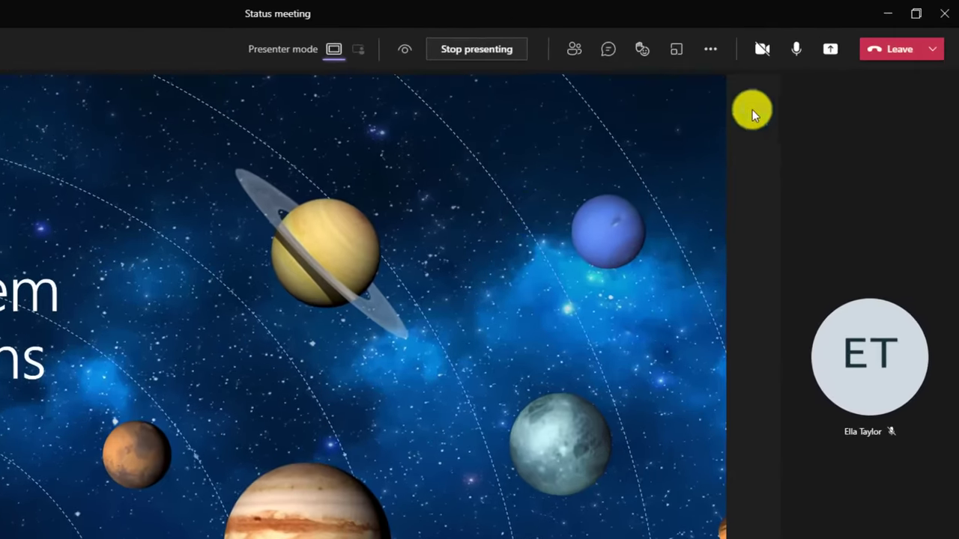
# Step: Turn on live captions in the Status meeting and set their spoken language to Norwegian (Norway)
pyautogui.click(713, 54)
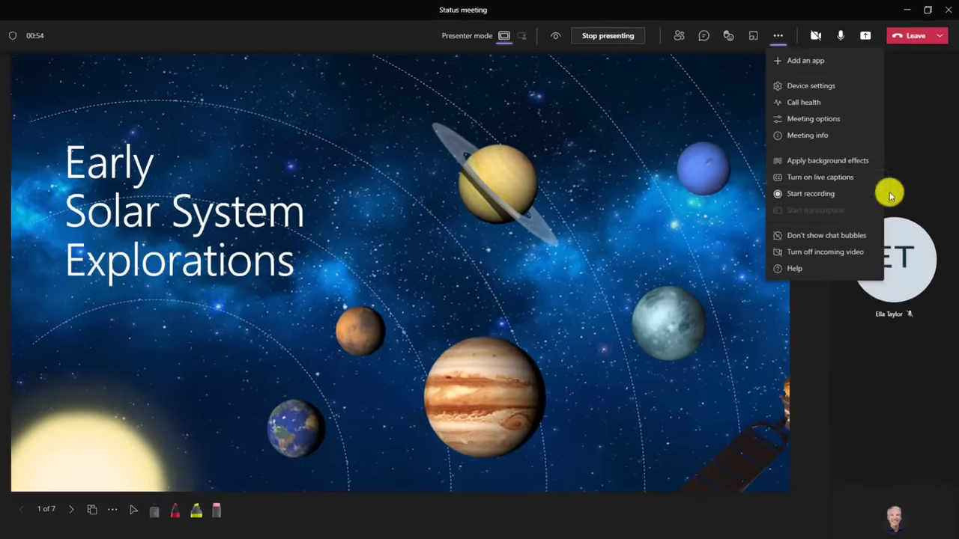
pyautogui.click(831, 243)
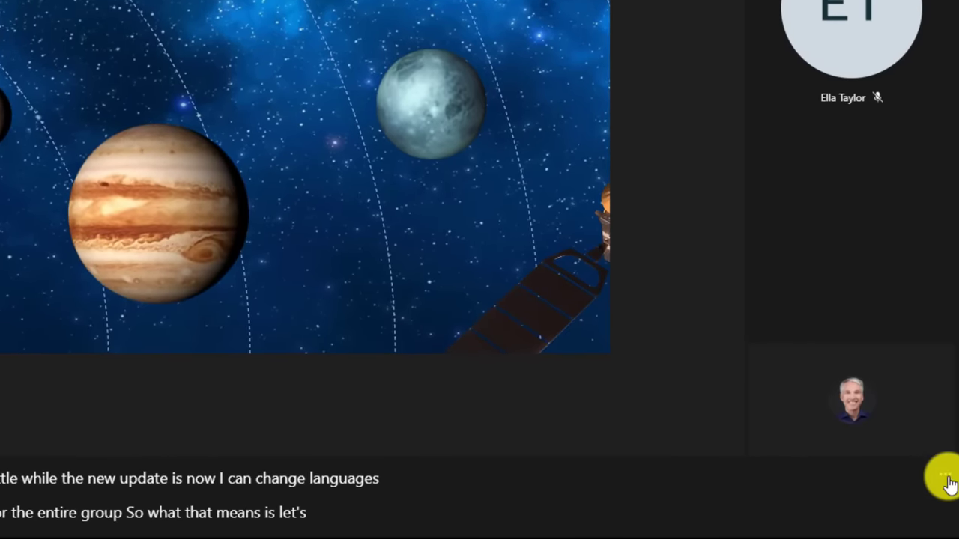
pyautogui.click(947, 482)
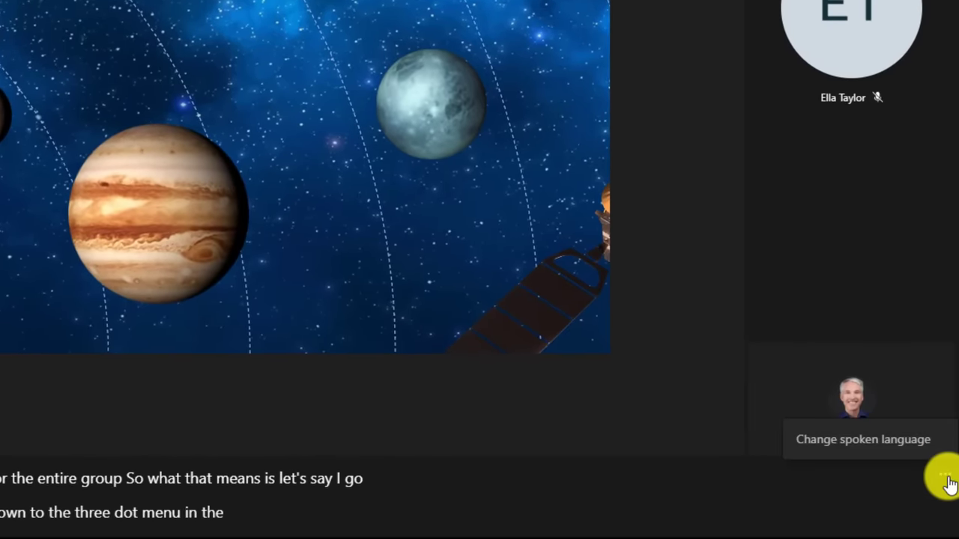
pyautogui.click(867, 441)
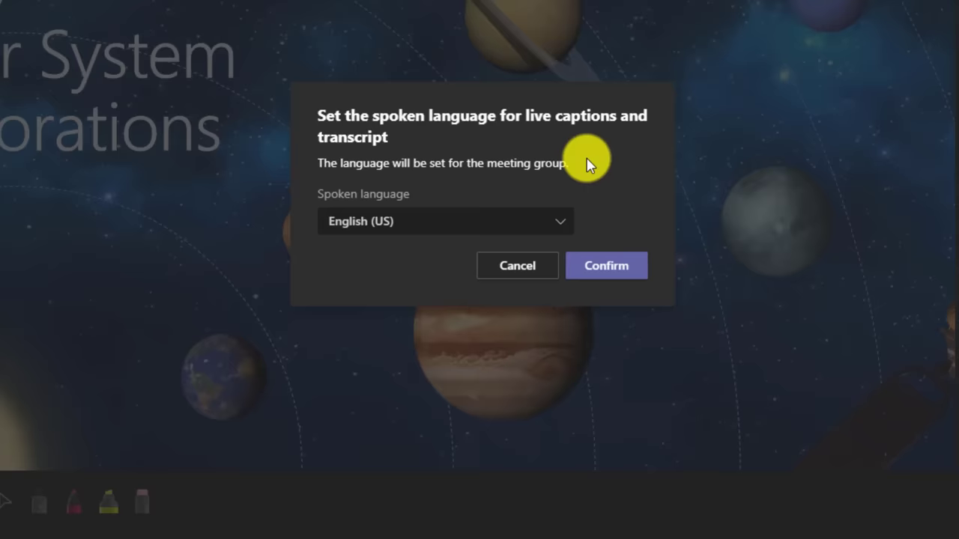
pyautogui.click(563, 223)
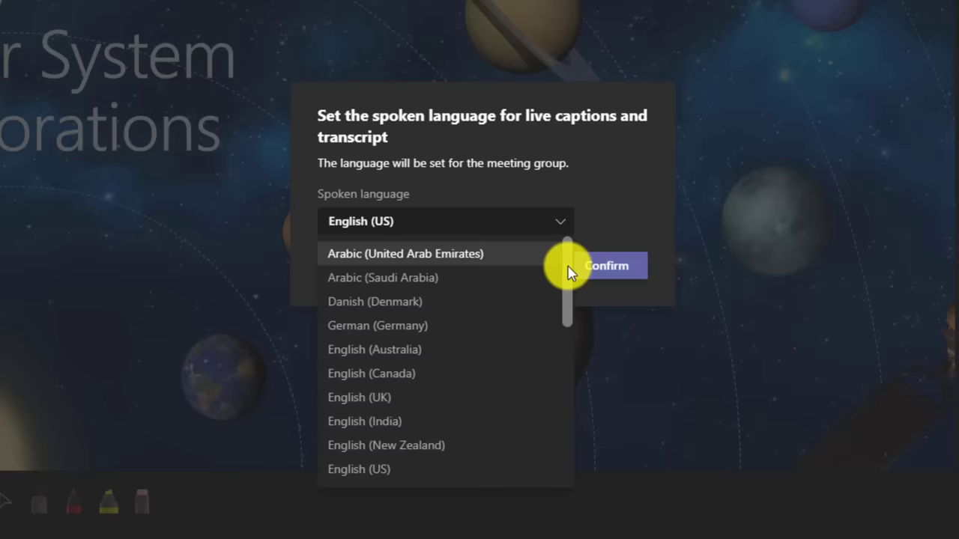
pyautogui.moveTo(567, 271); pyautogui.dragTo(554, 401)
pyautogui.click(414, 354)
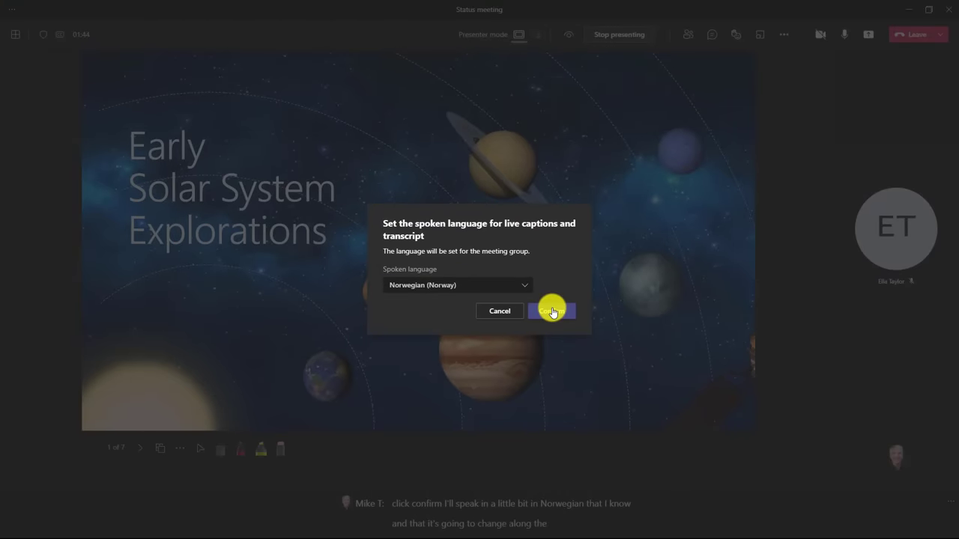
pyautogui.click(552, 311)
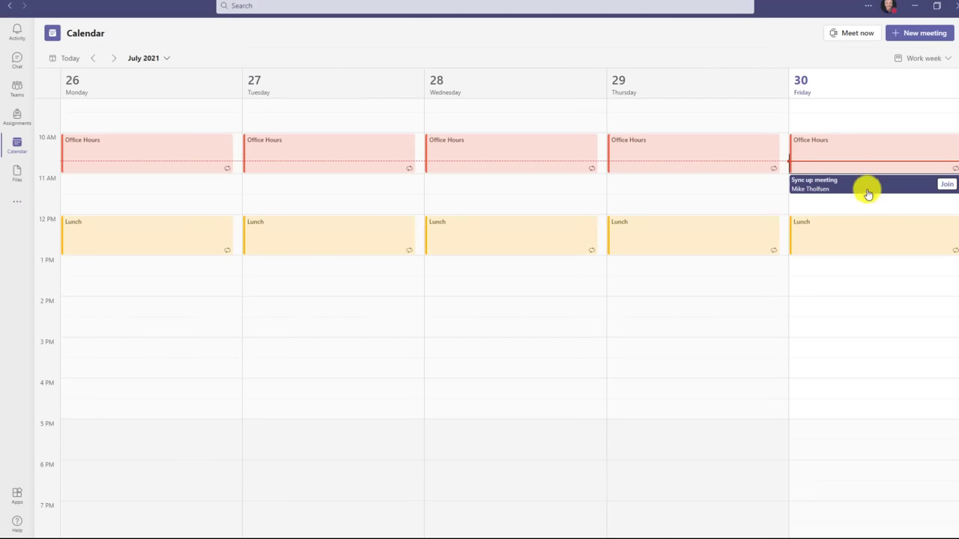
# Step: Add Forms polls to Friday's Sync up meeting and include the suggested poll "How are you feeling today?"
pyautogui.click(906, 189)
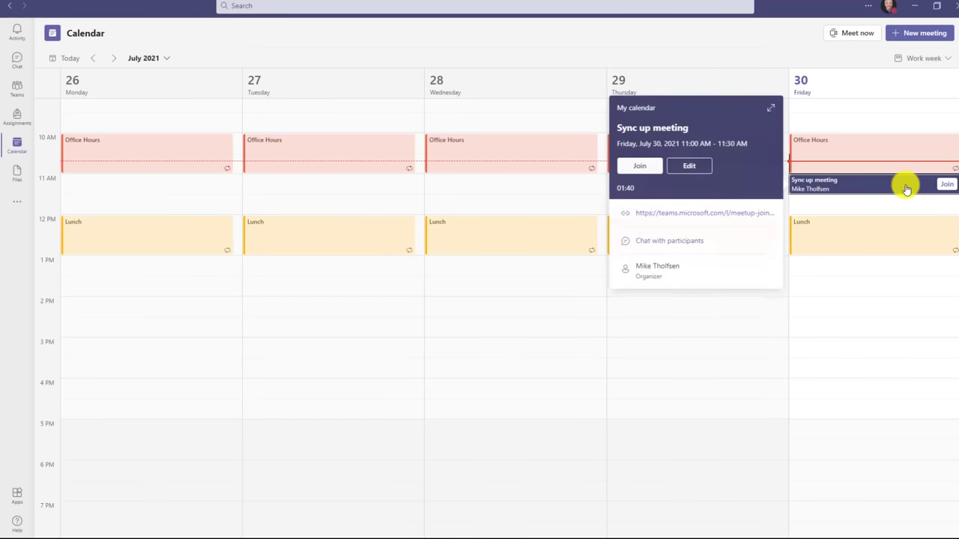
pyautogui.click(690, 164)
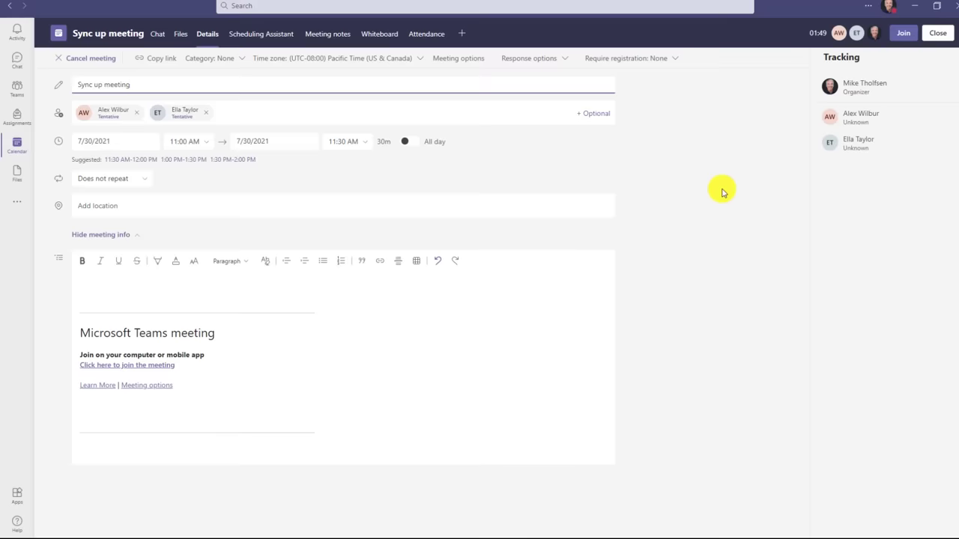
pyautogui.click(461, 33)
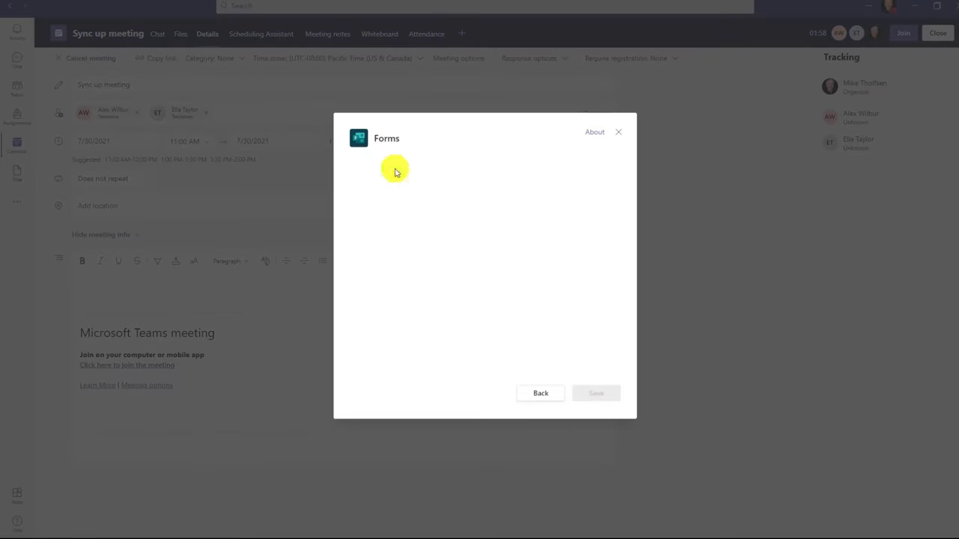
pyautogui.click(591, 397)
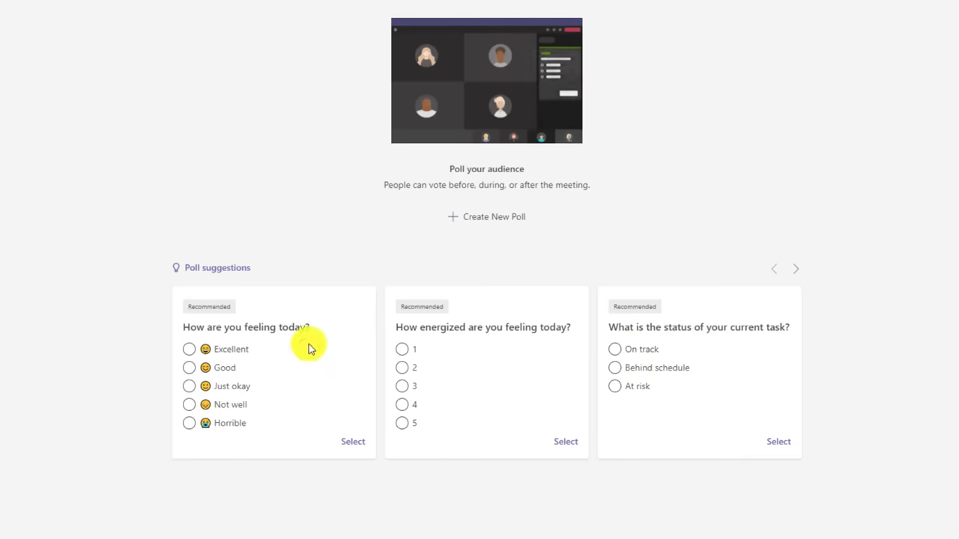
pyautogui.click(352, 443)
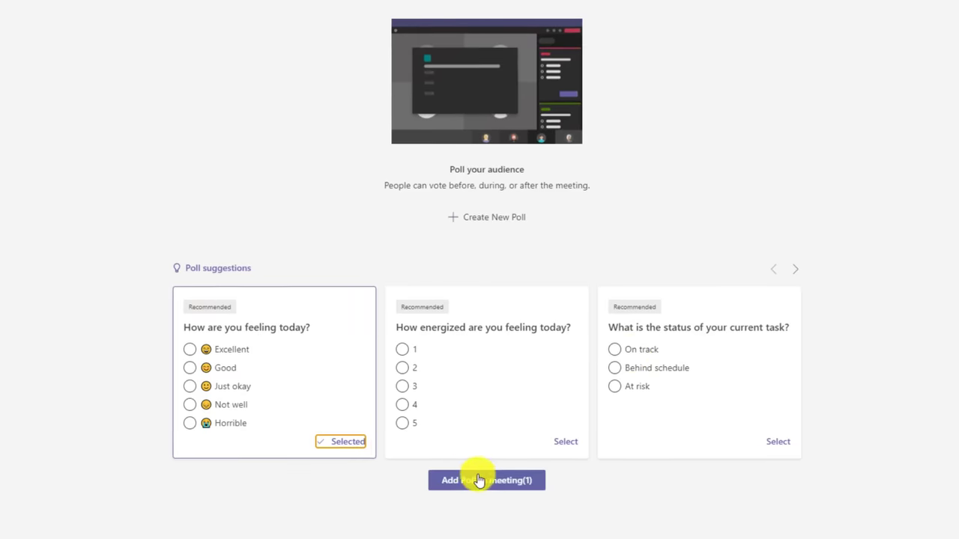
pyautogui.click(483, 482)
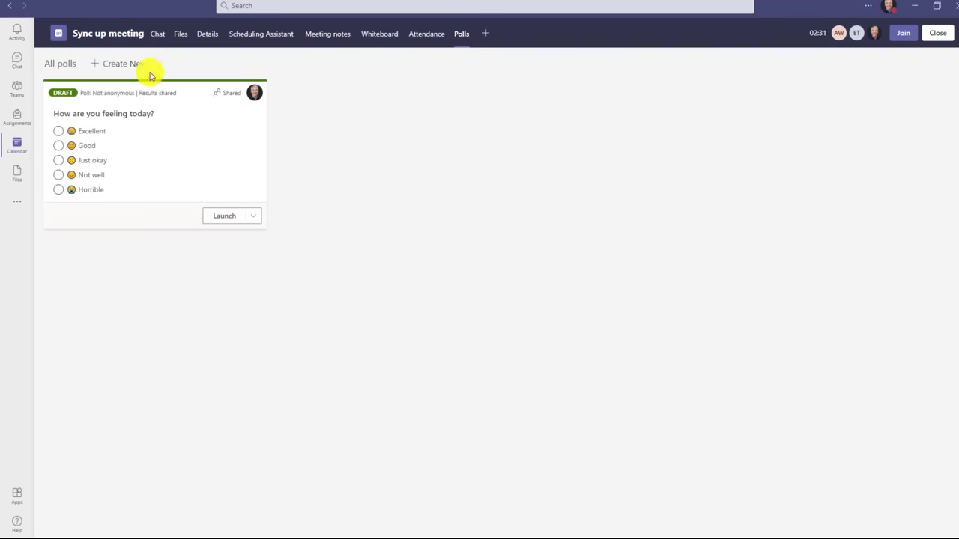
# Step: Create and save a second poll from the suggestion "Do you agree with this proposal?" with the options Yes and No
pyautogui.click(129, 63)
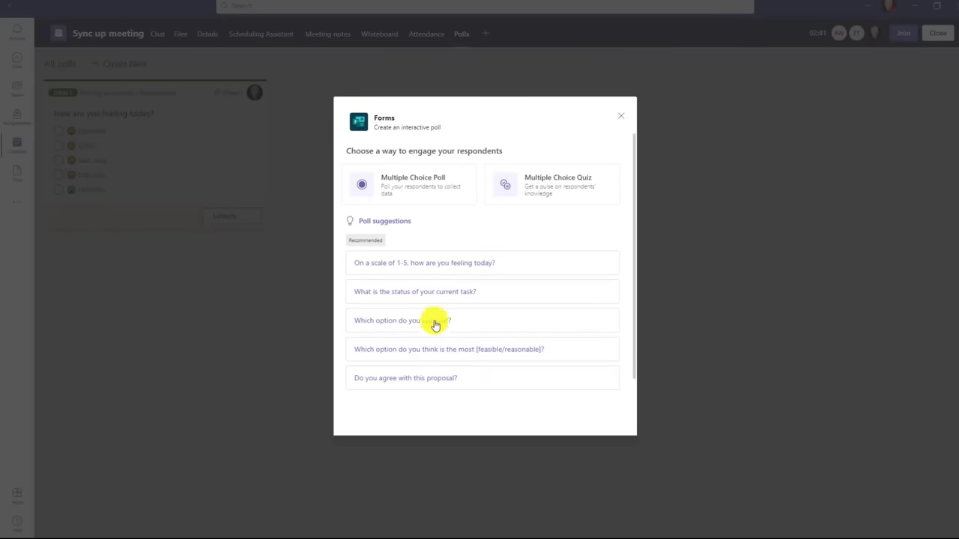
pyautogui.click(443, 380)
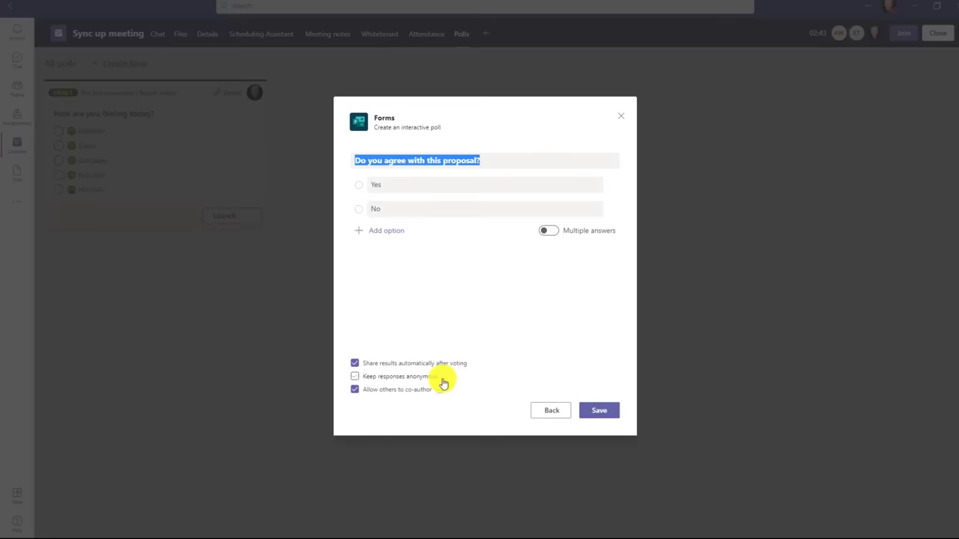
pyautogui.click(532, 162)
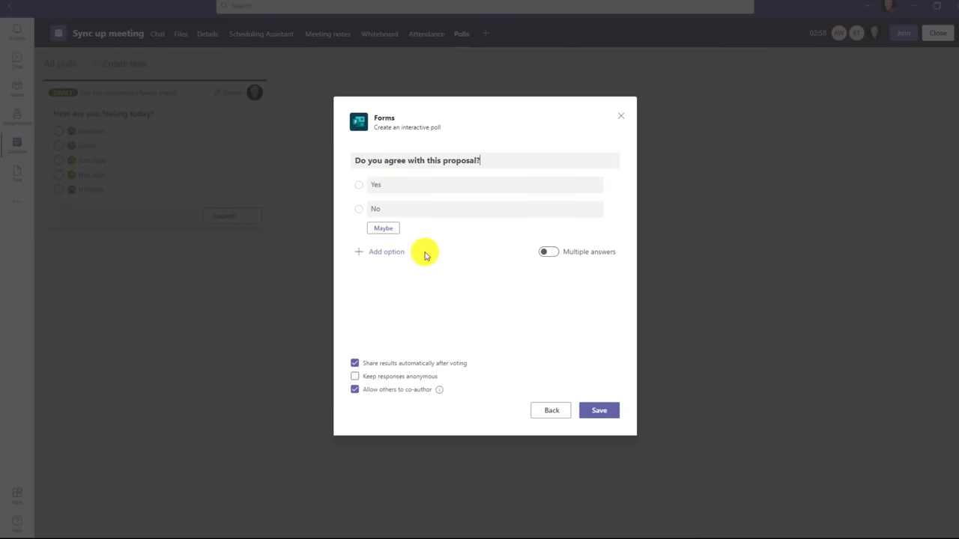
pyautogui.click(604, 408)
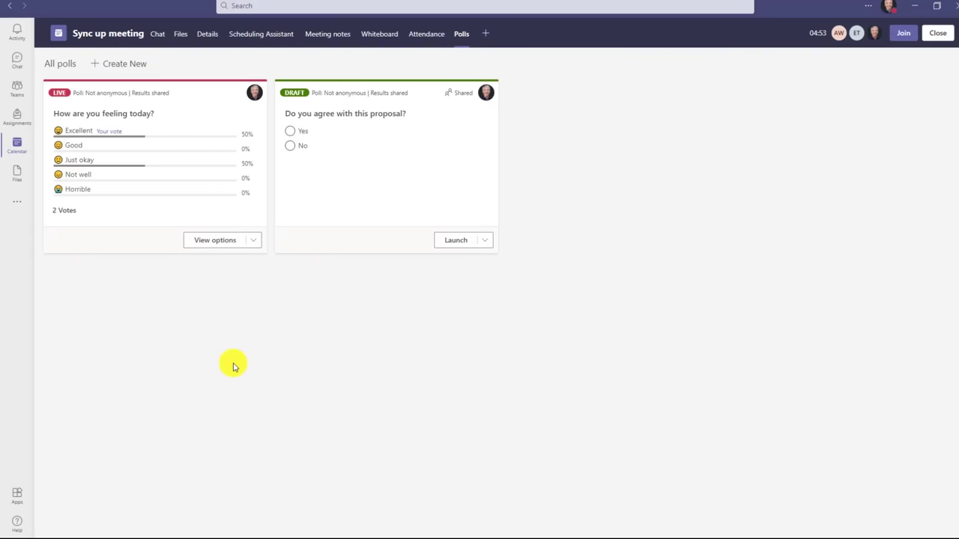
# Step: Start a multiple choice quiz asking for the presenter's favorite app, with Teams and OneNote as the first two options
pyautogui.click(131, 67)
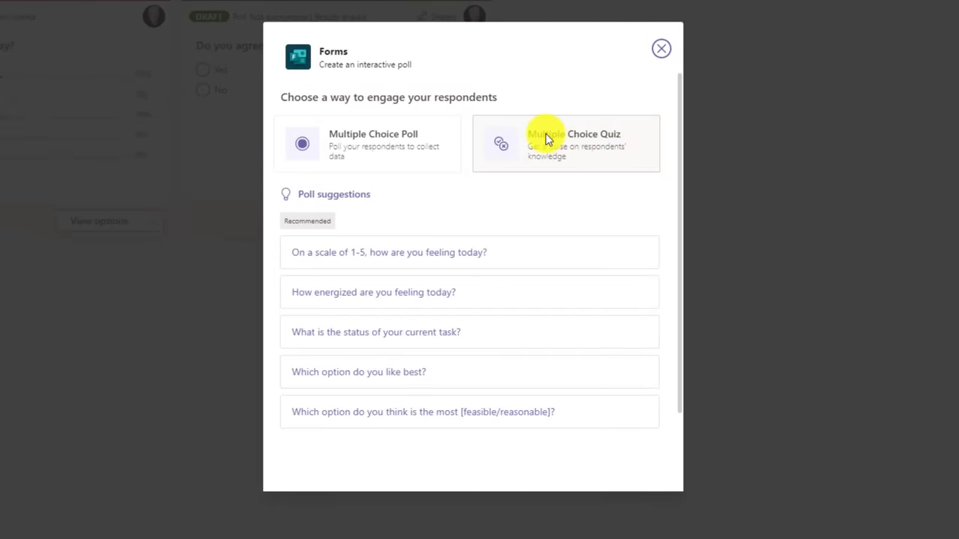
pyautogui.click(590, 140)
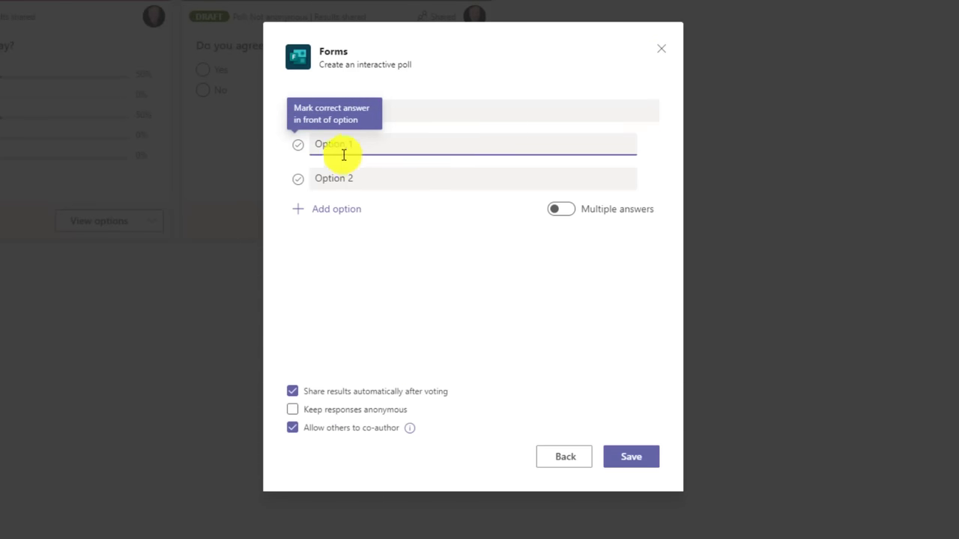
pyautogui.click(477, 105)
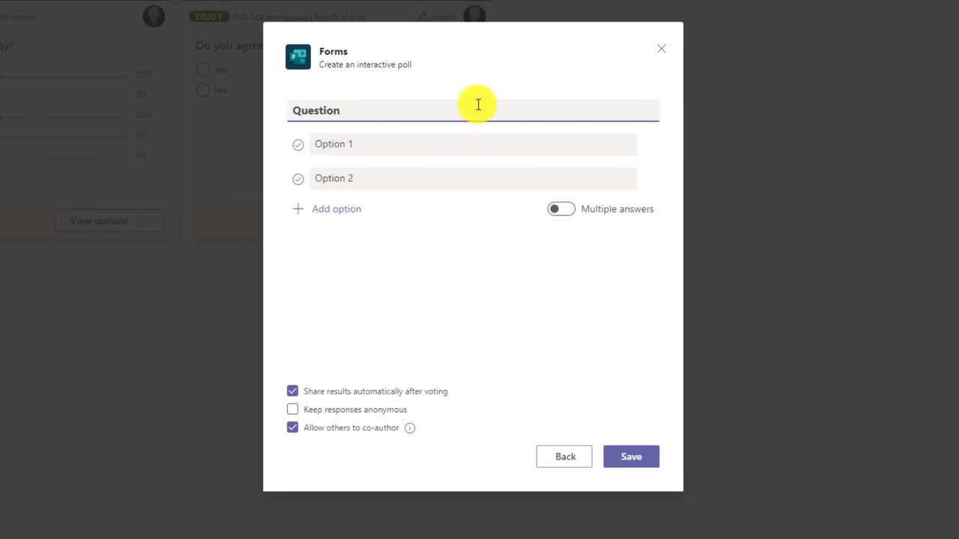
pyautogui.write("What is Mike's favorite app?")
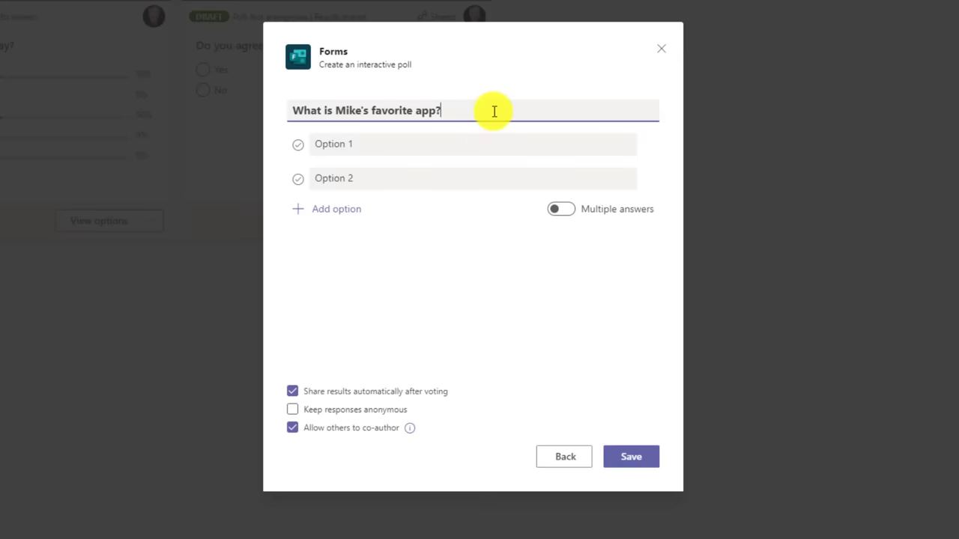
pyautogui.click(505, 142)
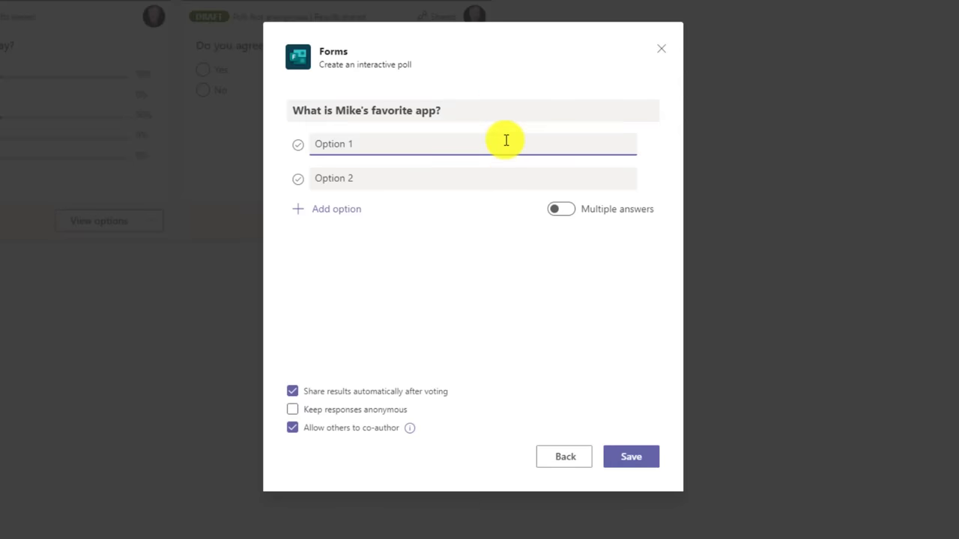
pyautogui.hotkey('ctrl', 'a')
pyautogui.write('Teams')
pyautogui.press('Tab')
pyautogui.write('OneNote')
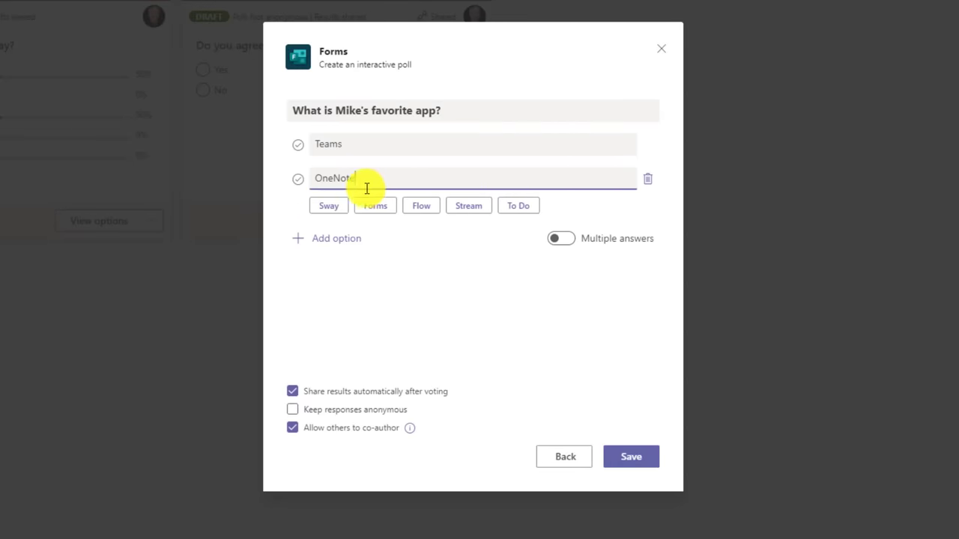
# Step: Add the suggested answers Sway, Stream, Forms and Delve as further options of the quiz
pyautogui.click(332, 238)
pyautogui.click(330, 241)
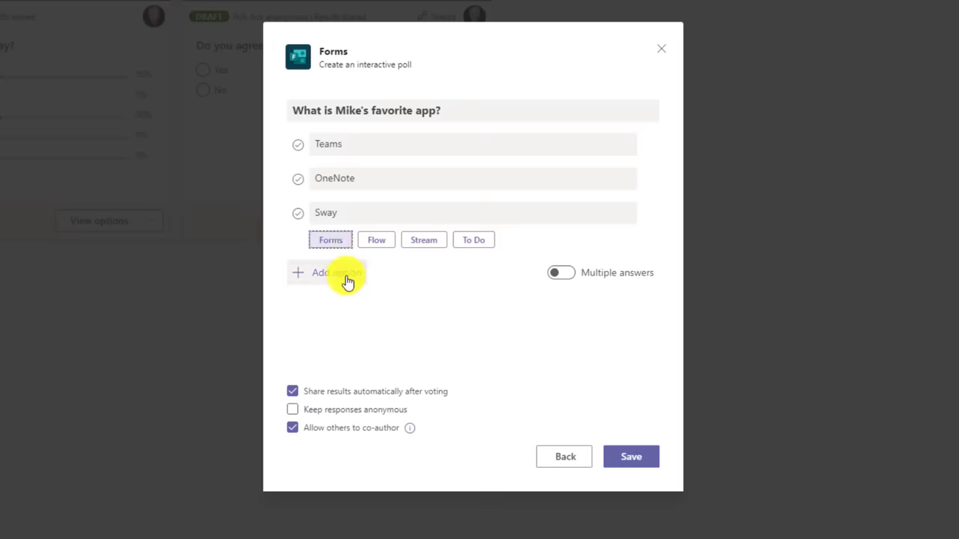
pyautogui.click(341, 274)
pyautogui.click(434, 275)
pyautogui.click(343, 305)
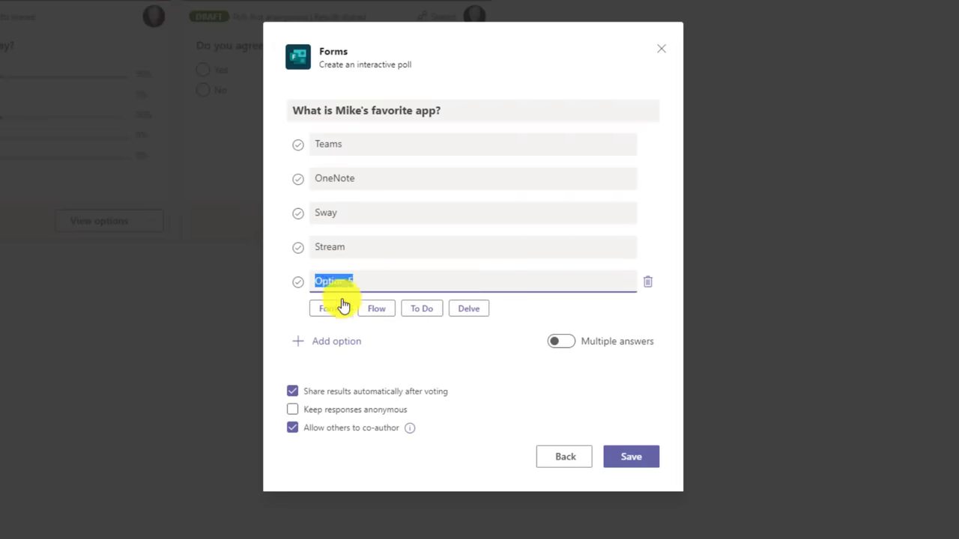
pyautogui.click(343, 305)
pyautogui.click(349, 339)
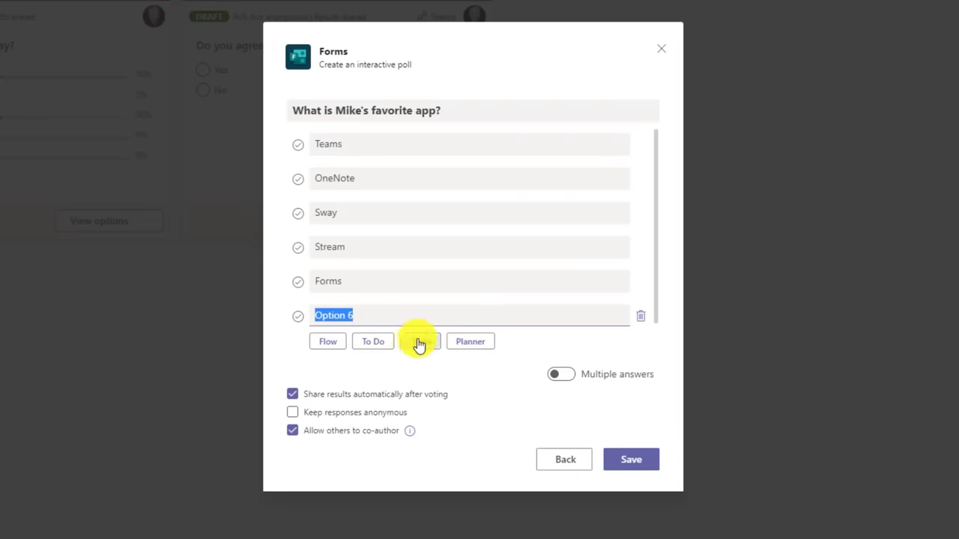
pyautogui.click(419, 342)
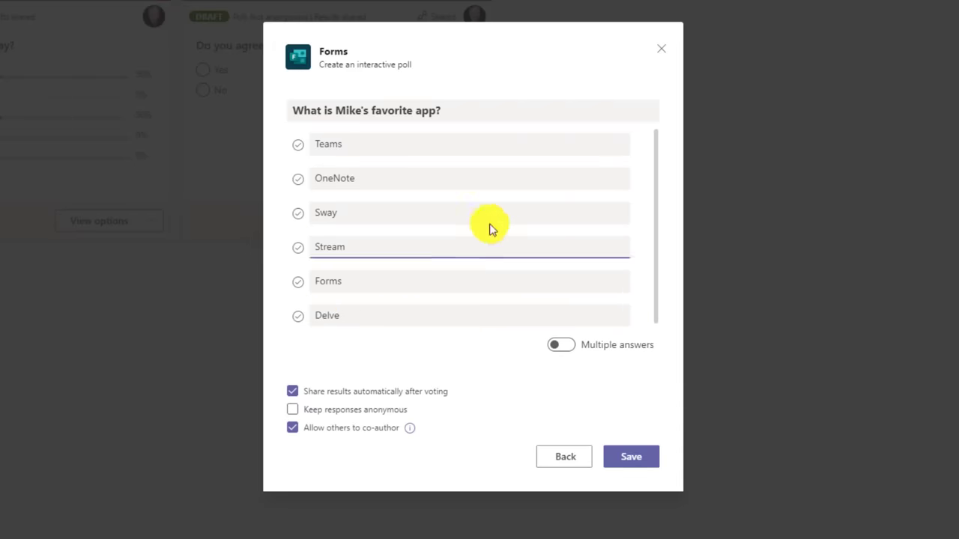
# Step: Save the favorite app quiz with OneNote as the correct answer and join the Sync up meeting
pyautogui.click(299, 184)
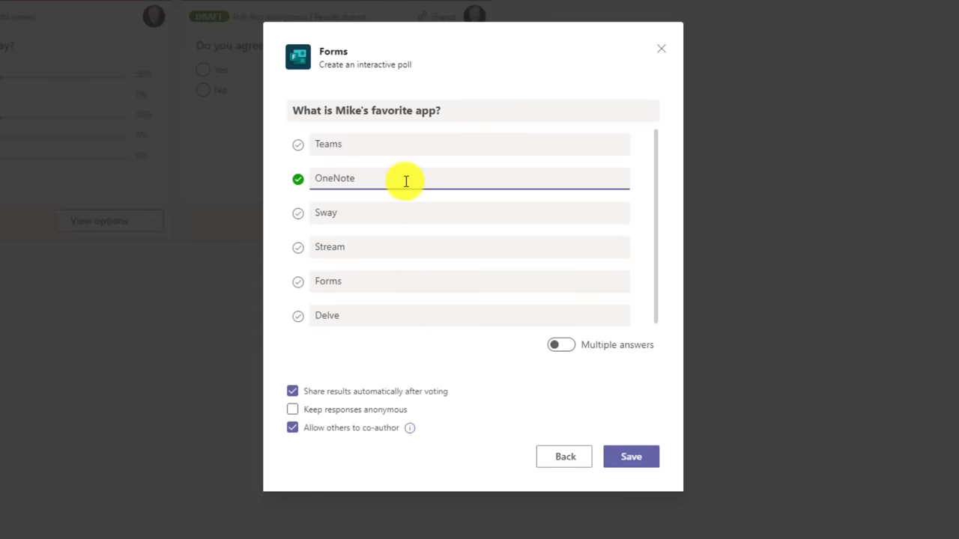
pyautogui.click(623, 456)
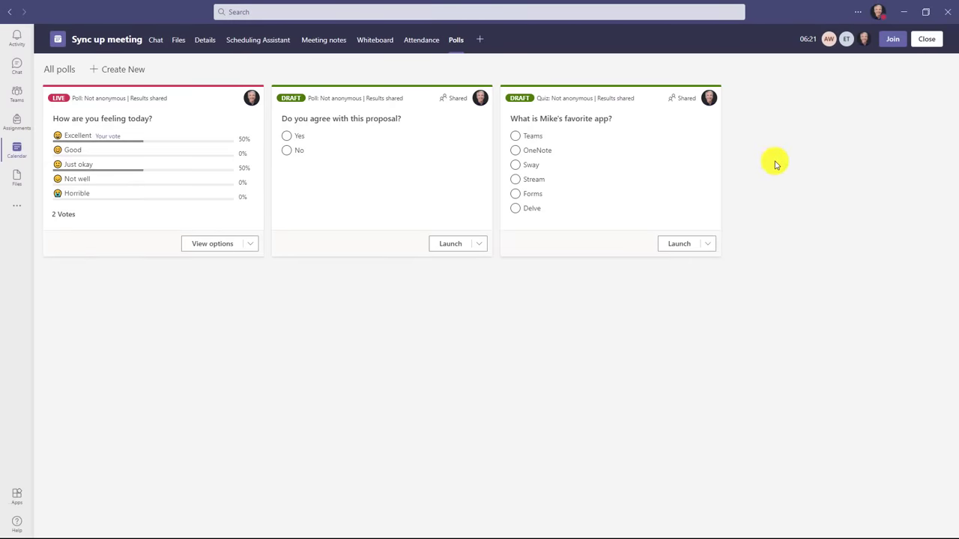
pyautogui.click(890, 40)
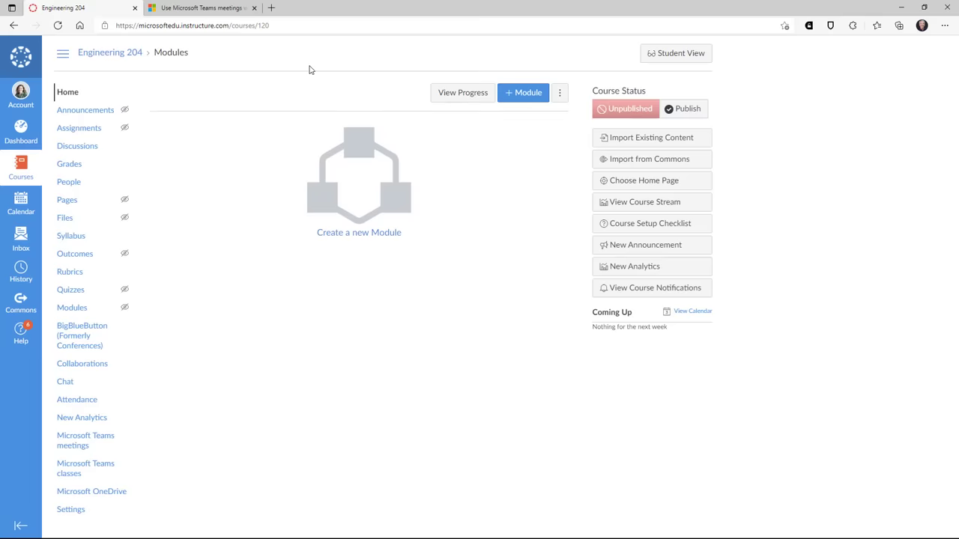
# Step: Review the Microsoft Docs article on using Teams meetings with Canvas, from the prerequisites through the Canvas Admin setup
pyautogui.click(224, 9)
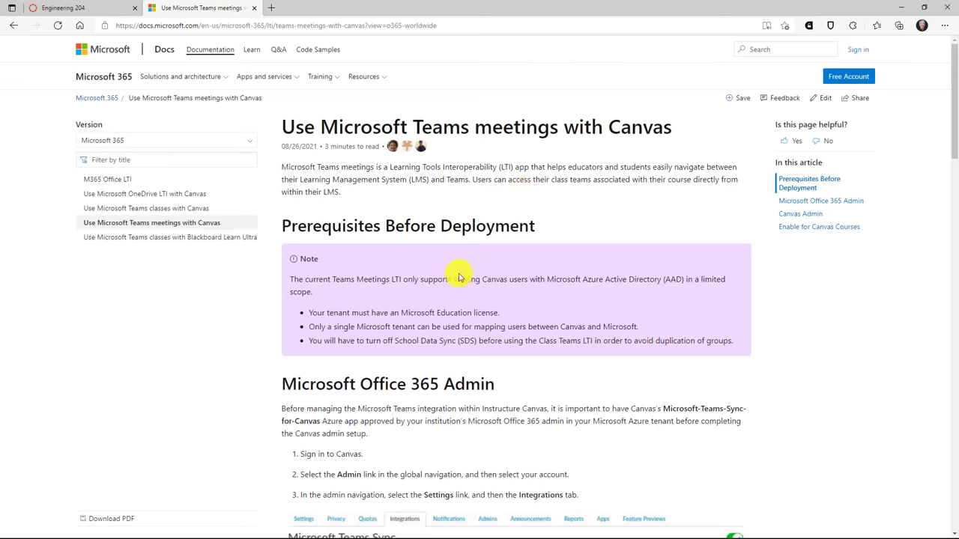
pyautogui.scroll(-9, 459, 278)
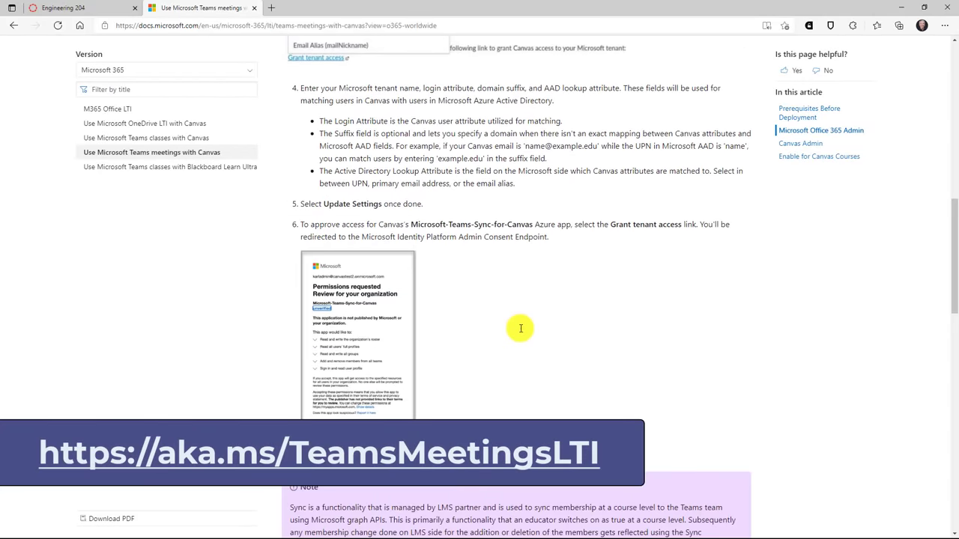
pyautogui.scroll(-9, 520, 328)
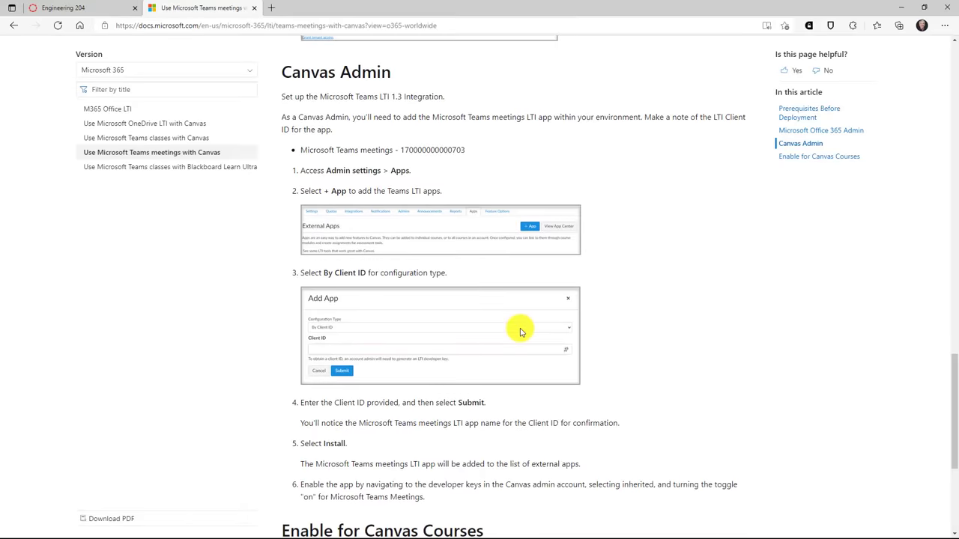
pyautogui.scroll(20, 521, 330)
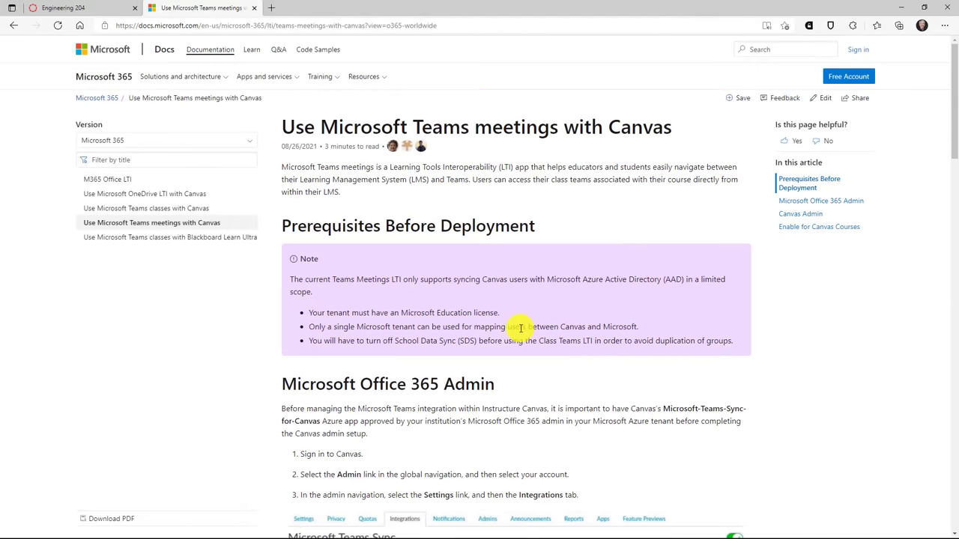
# Step: Enable the Microsoft Sync integration for the Engineering 204 course in Canvas and start a manual sync
pyautogui.click(109, 7)
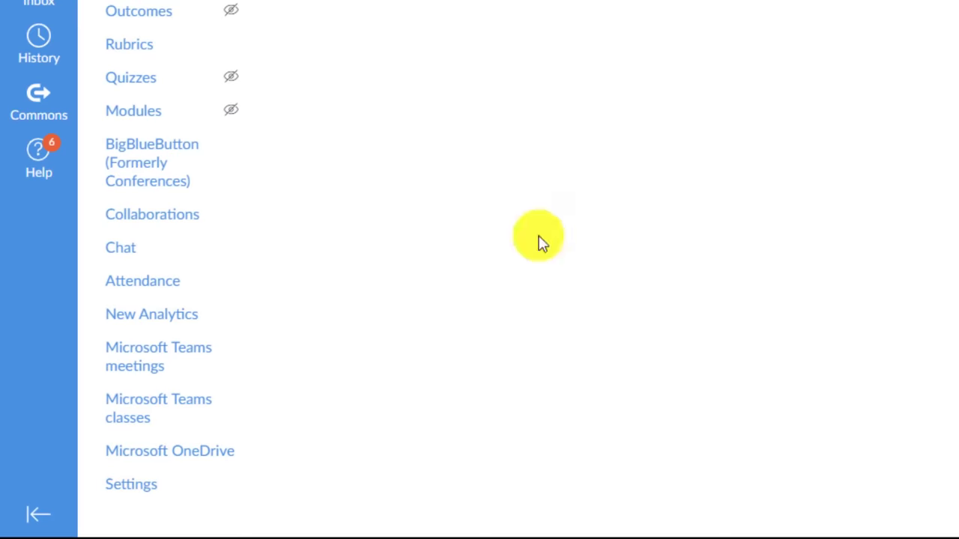
pyautogui.click(132, 487)
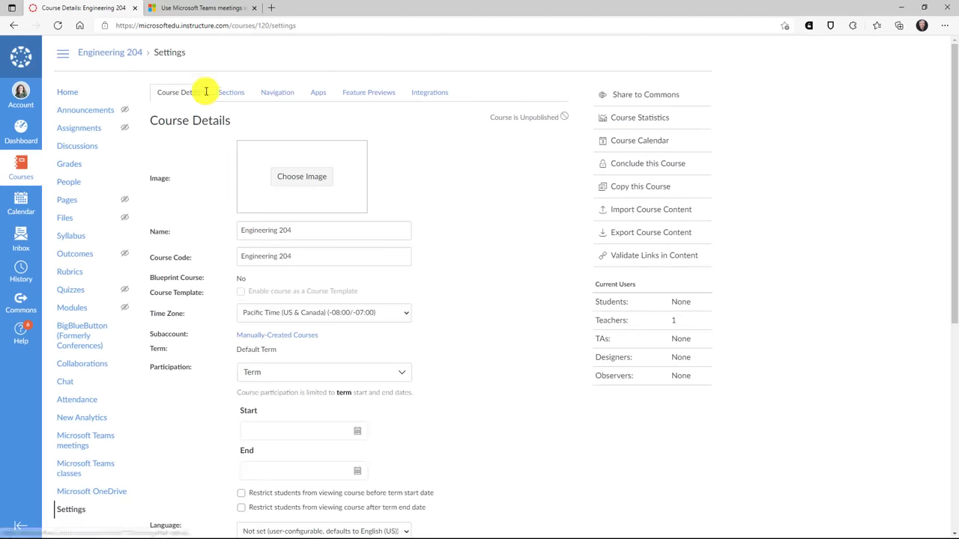
pyautogui.click(436, 93)
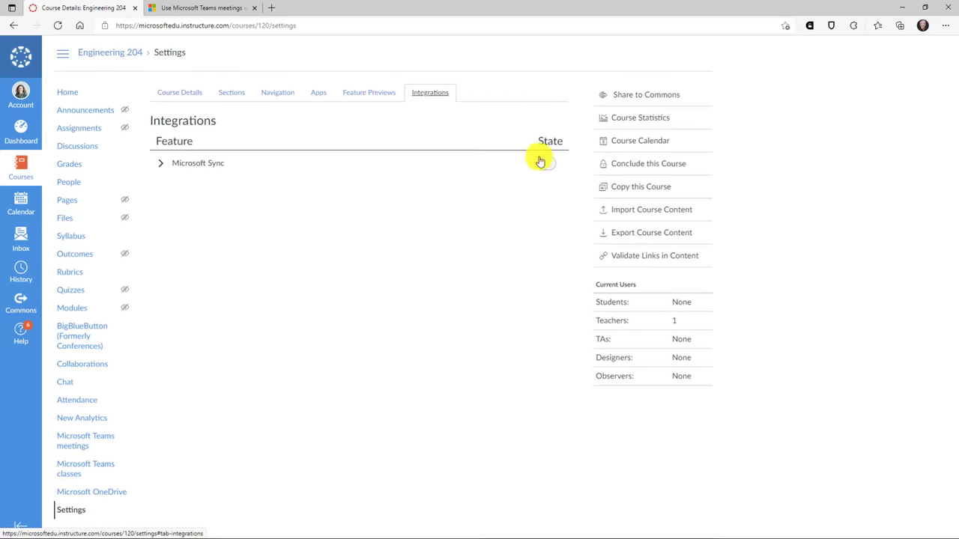
pyautogui.click(160, 163)
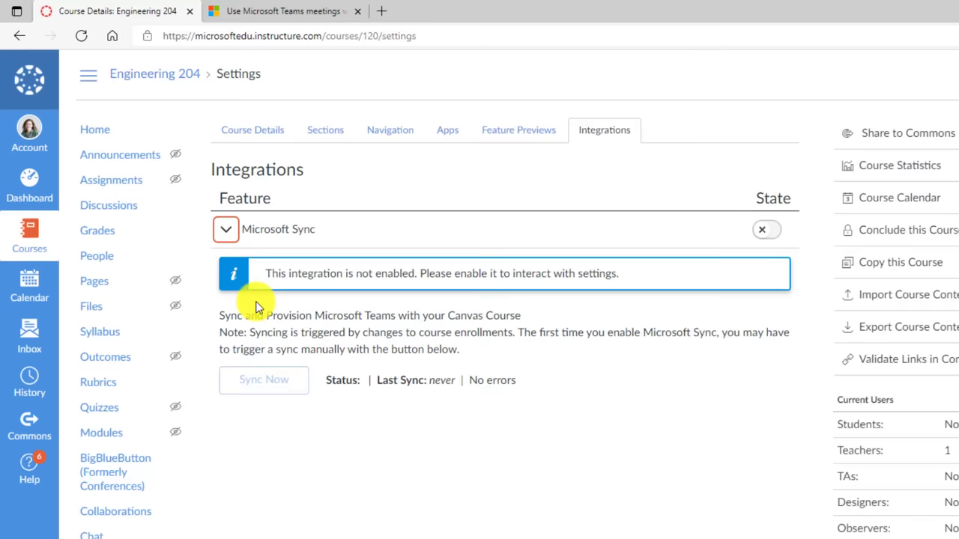
pyautogui.click(774, 233)
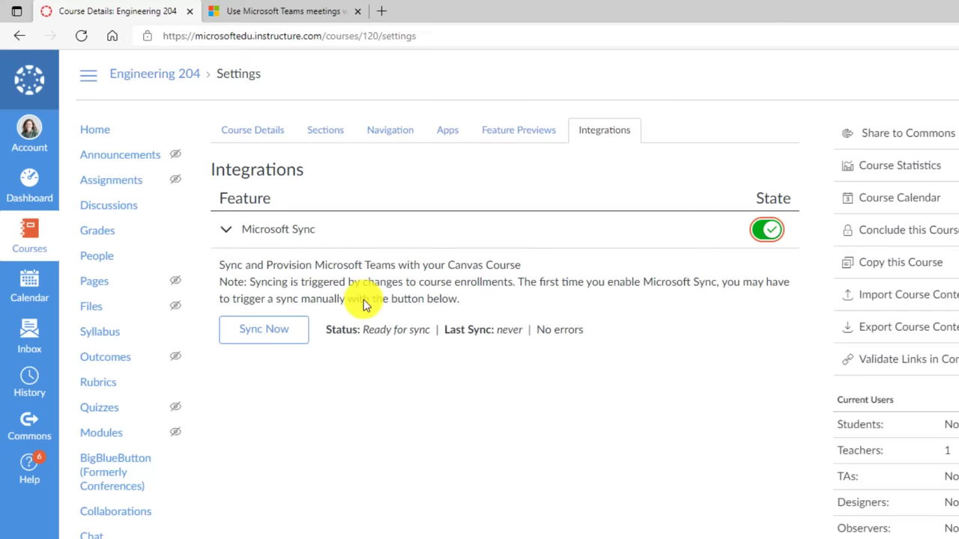
pyautogui.click(277, 341)
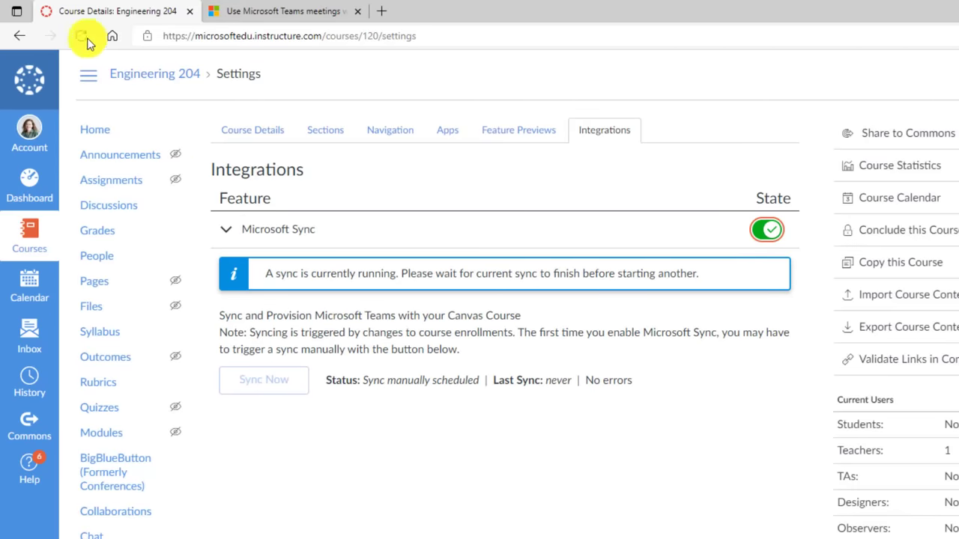
# Step: Open Microsoft Teams meetings in the Software Engineering and Project course and sign in with the Microsoft account
pyautogui.click(27, 176)
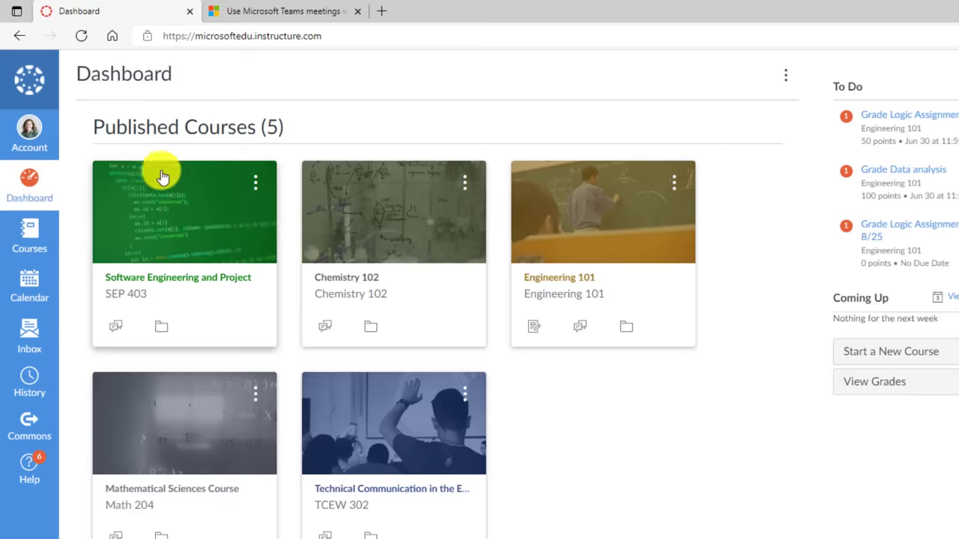
pyautogui.click(203, 276)
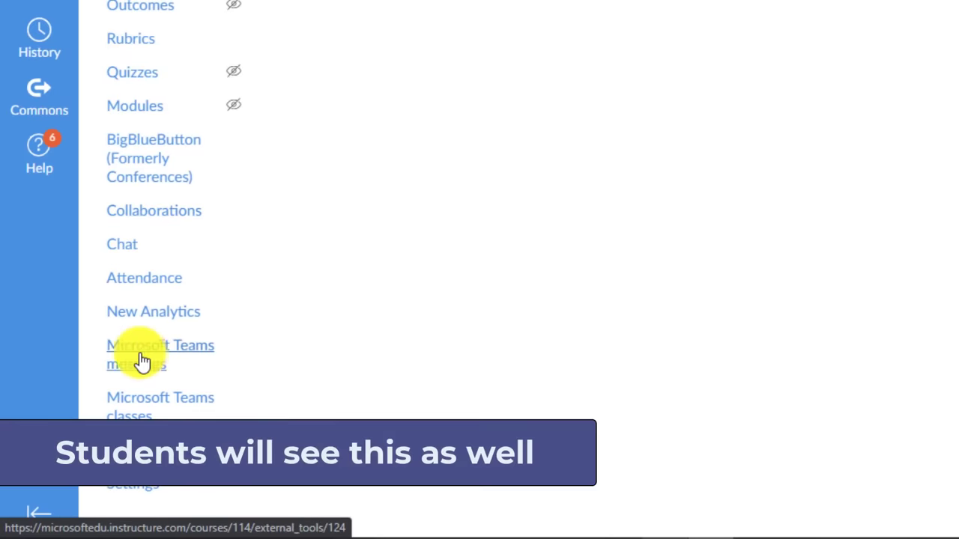
pyautogui.click(188, 353)
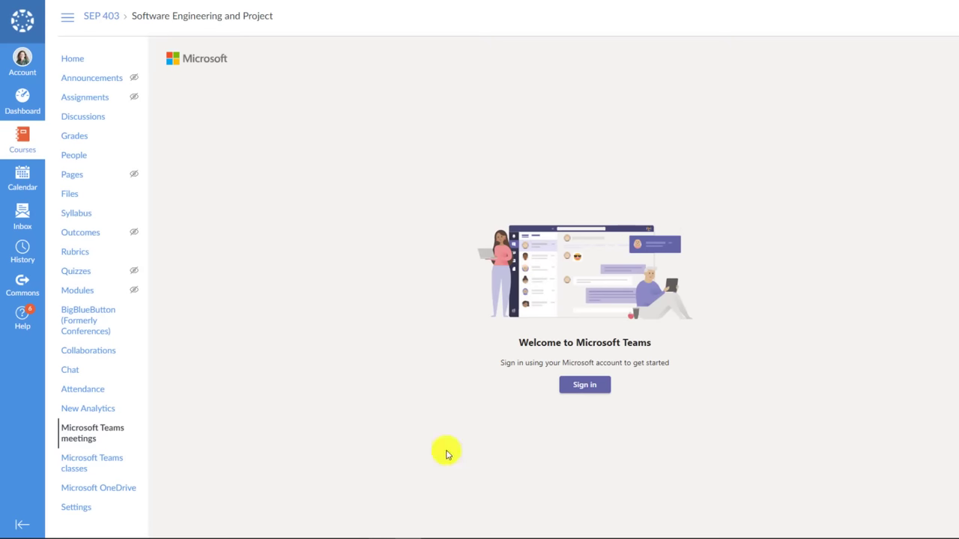
pyautogui.click(585, 389)
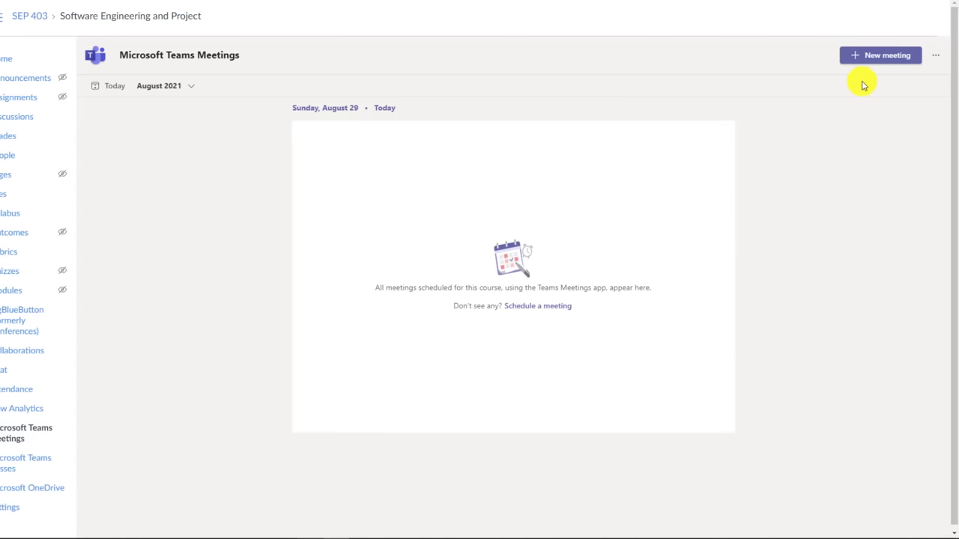
# Step: Start a new meeting titled Office Hours and add three students as required attendees
pyautogui.click(877, 58)
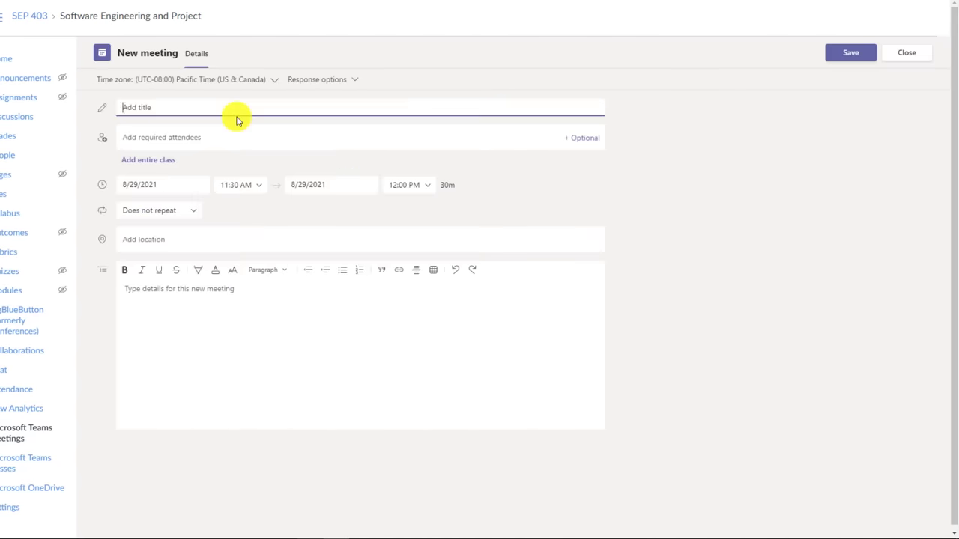
pyautogui.write('Office Hours')
pyautogui.click(180, 137)
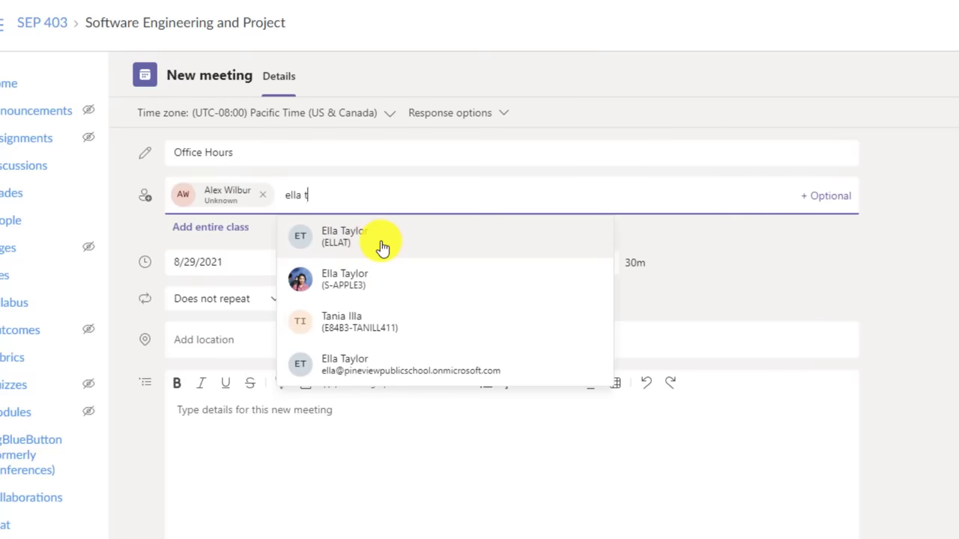
pyautogui.click(382, 247)
pyautogui.write('henry')
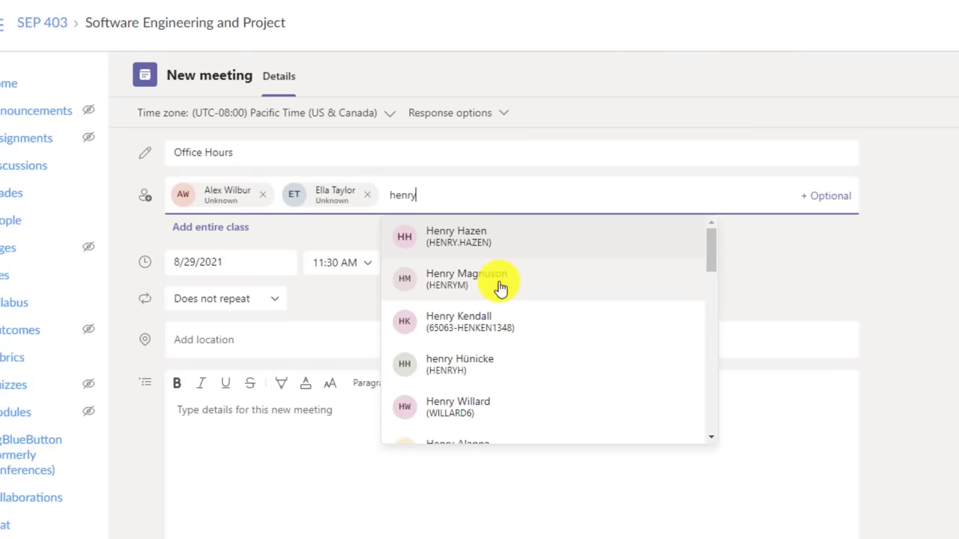
pyautogui.click(501, 289)
# Step: Set the Office Hours meeting to repeat every weekday (Mon - Fri) and send the invitation
pyautogui.click(266, 303)
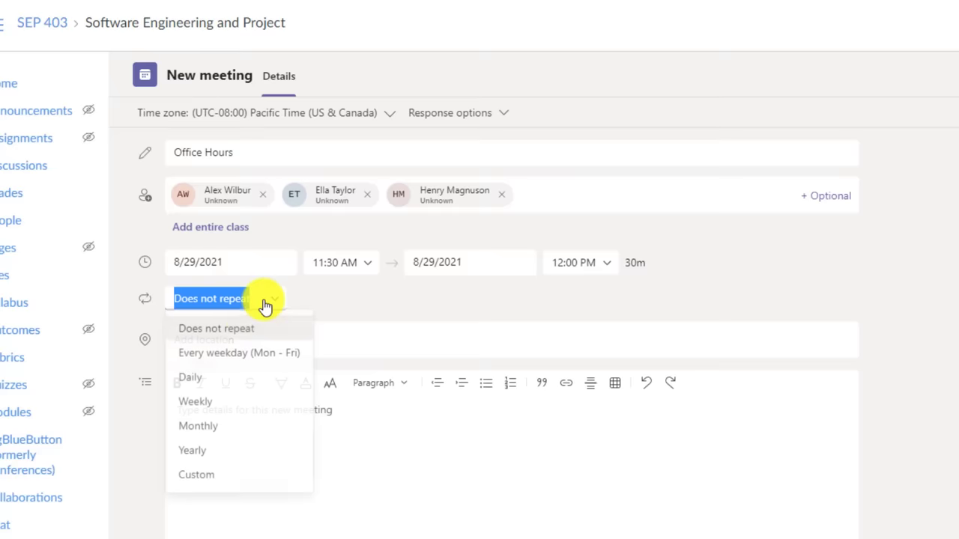
pyautogui.click(226, 354)
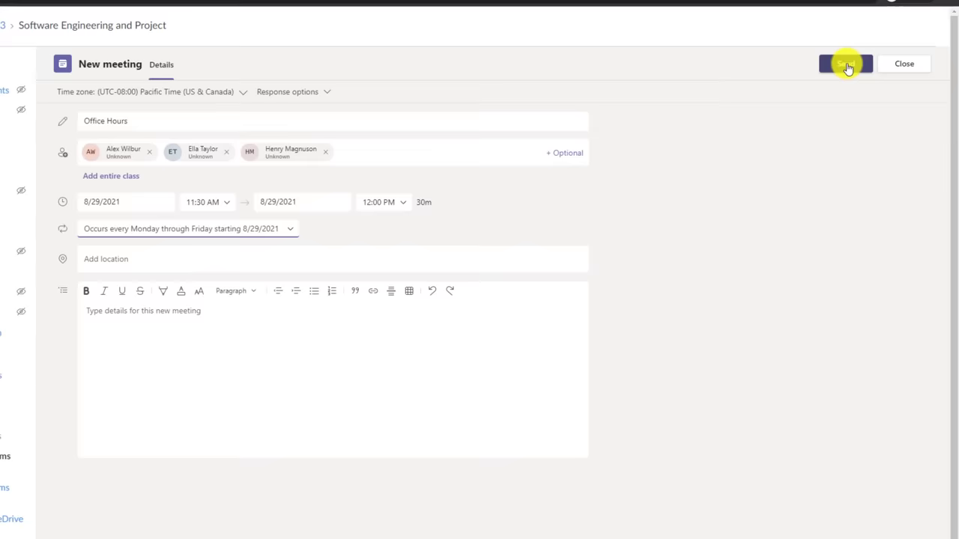
pyautogui.click(847, 66)
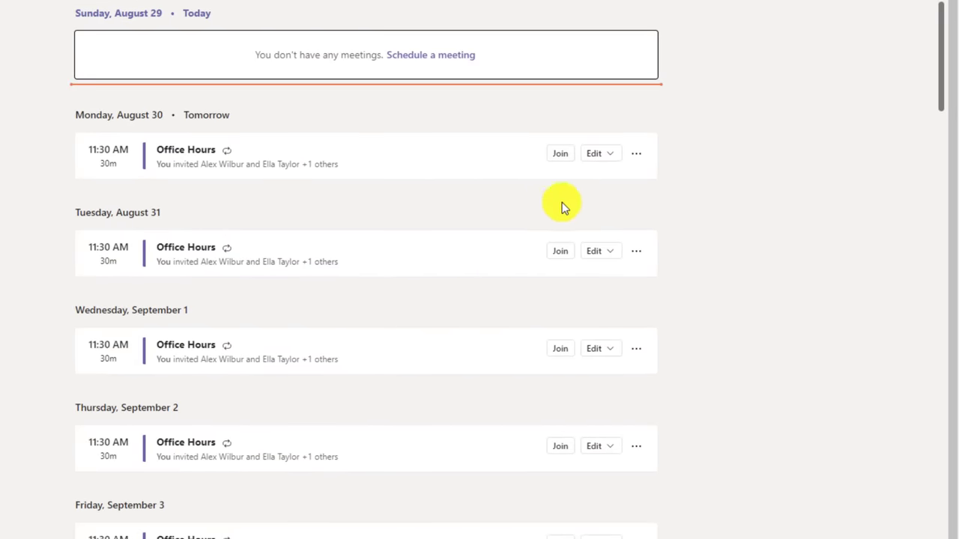
# Step: Look through the edit choices and additional options for the Monday, August 30 Office Hours meeting
pyautogui.click(608, 155)
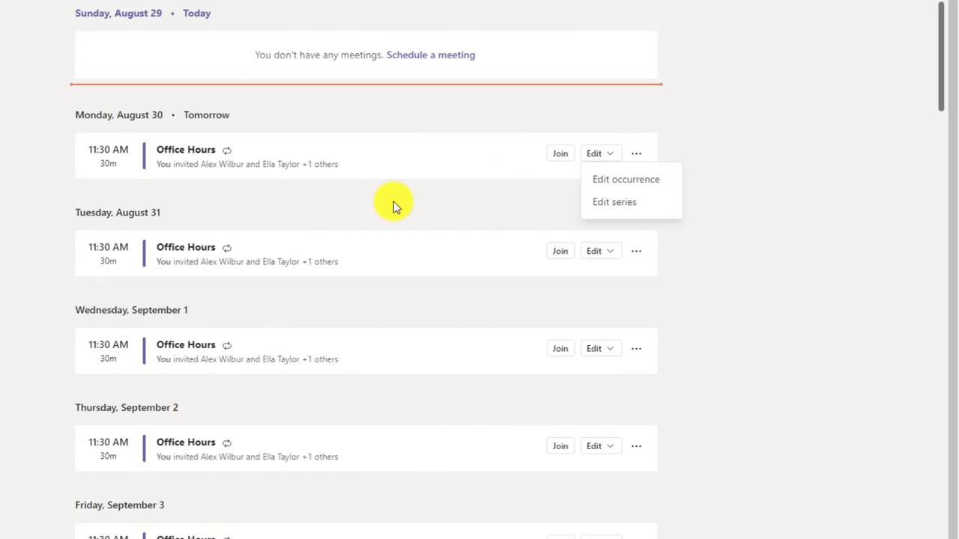
pyautogui.click(476, 201)
pyautogui.click(636, 155)
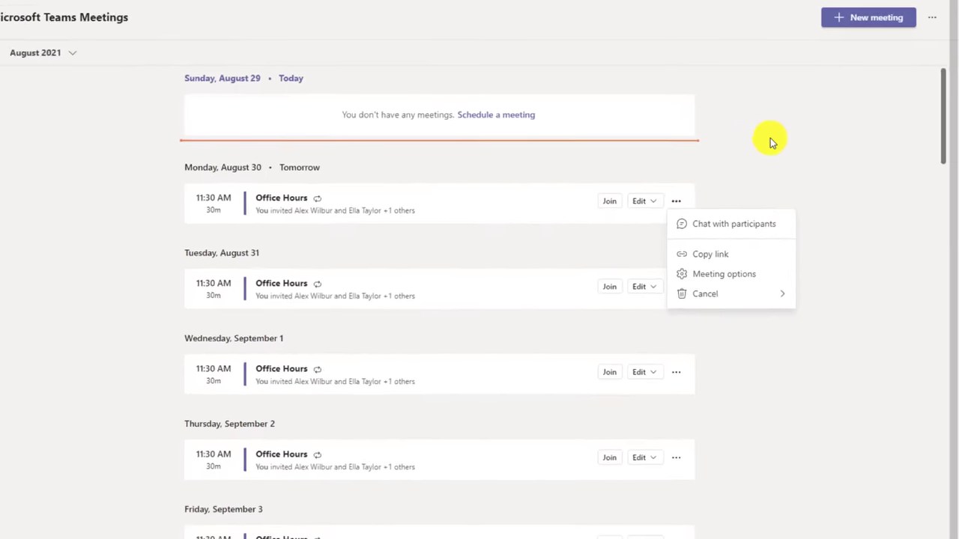
pyautogui.click(761, 81)
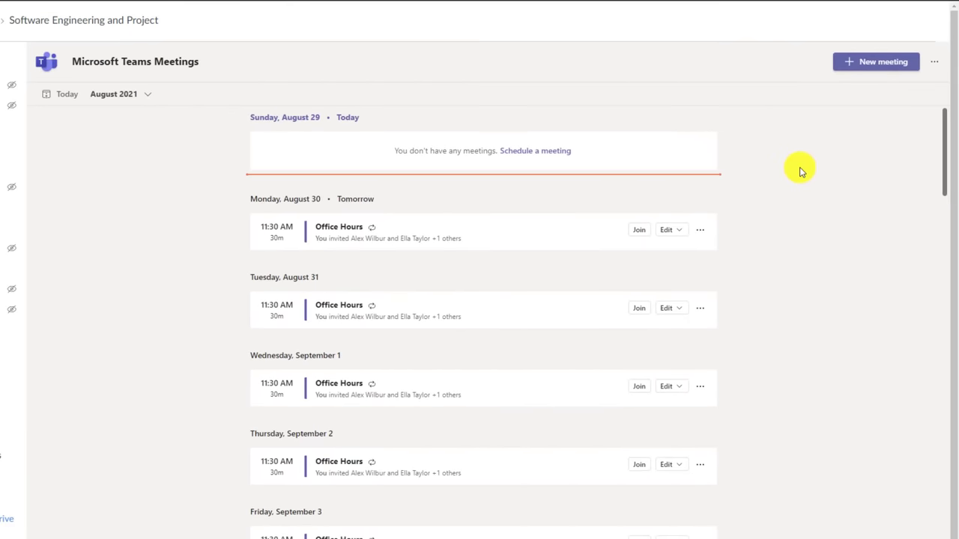
# Step: Browse the scheduled Office Hours meetings, jump to September 16, 2021, and view the meetings app's additional options
pyautogui.scroll(-2, 338, 322)
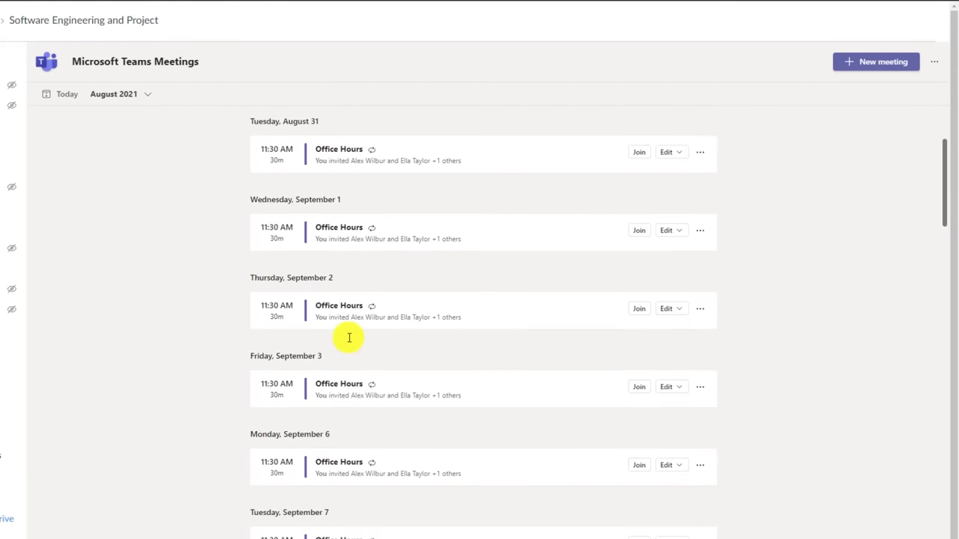
pyautogui.scroll(2, 349, 338)
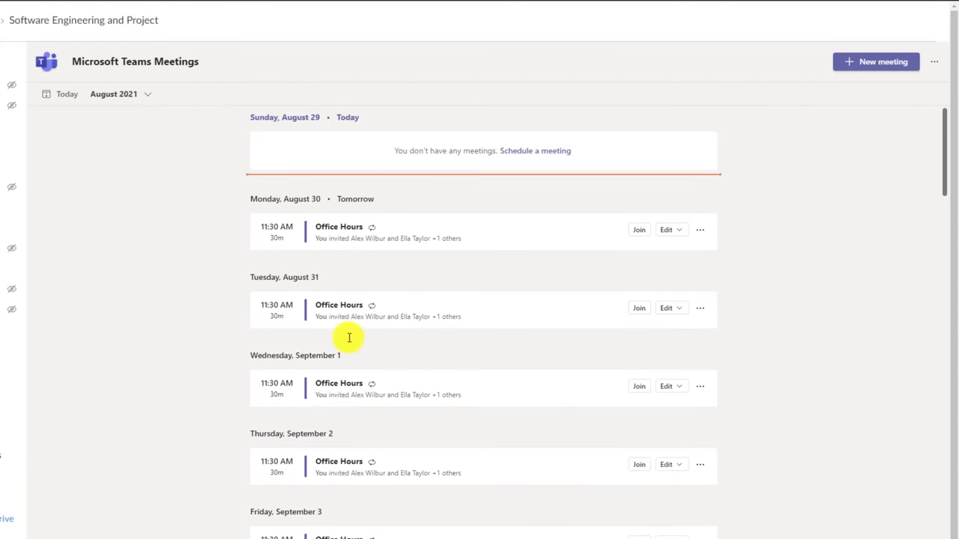
pyautogui.click(134, 93)
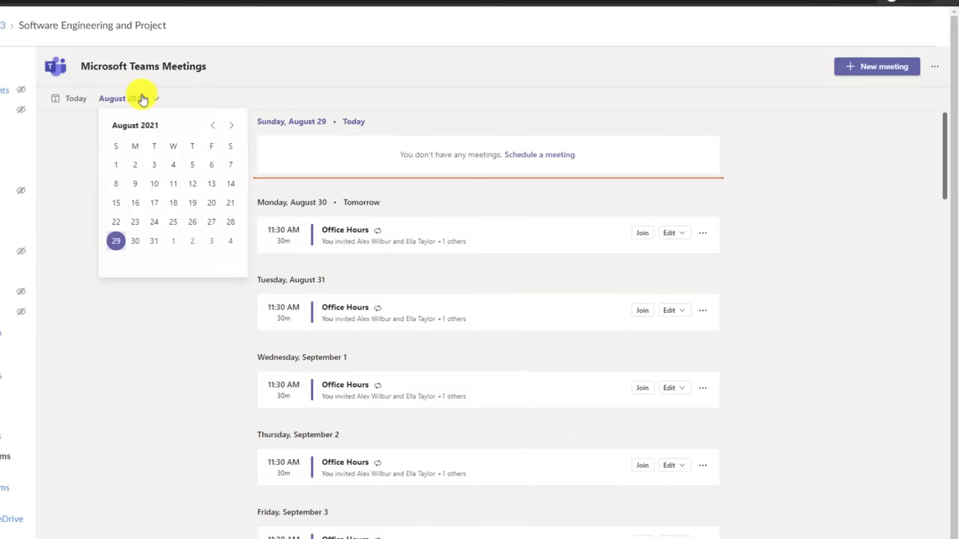
pyautogui.click(218, 120)
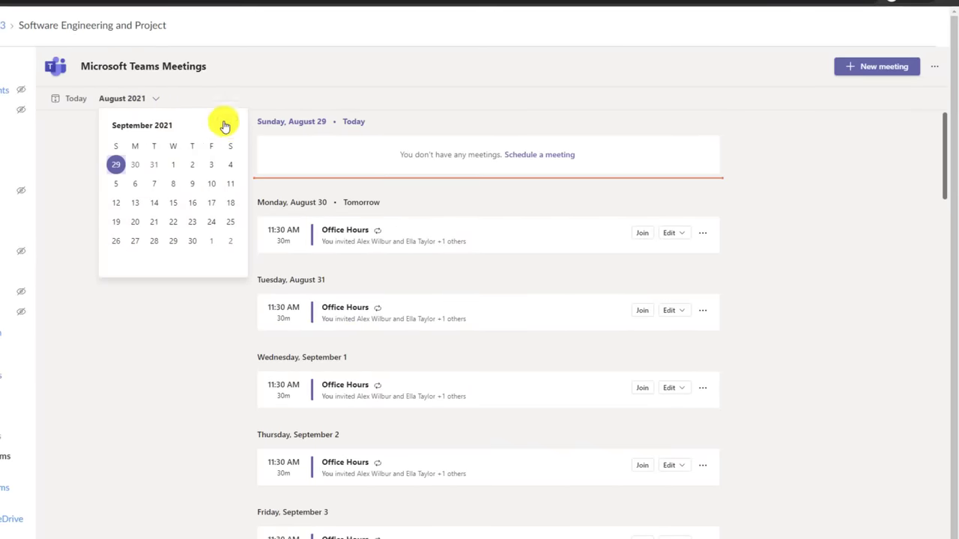
pyautogui.click(192, 204)
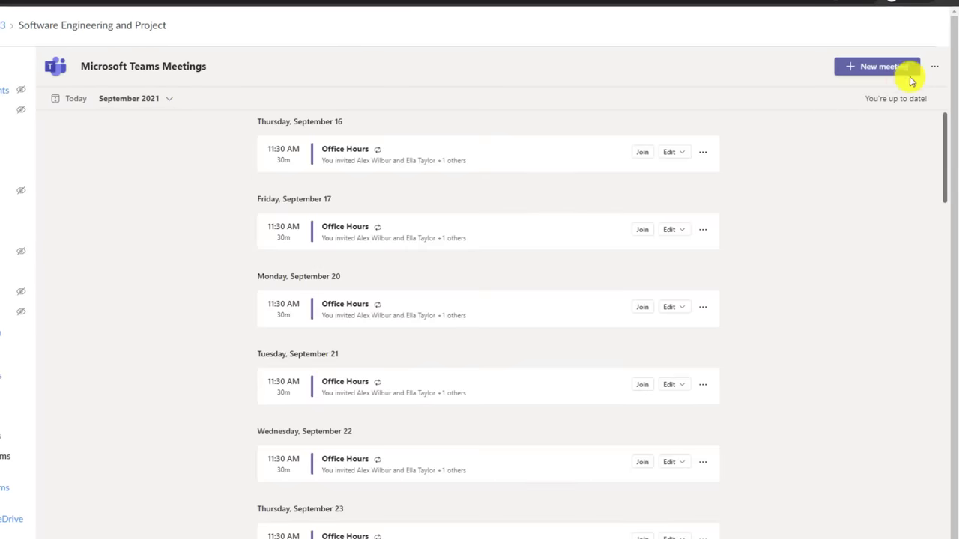
pyautogui.click(934, 72)
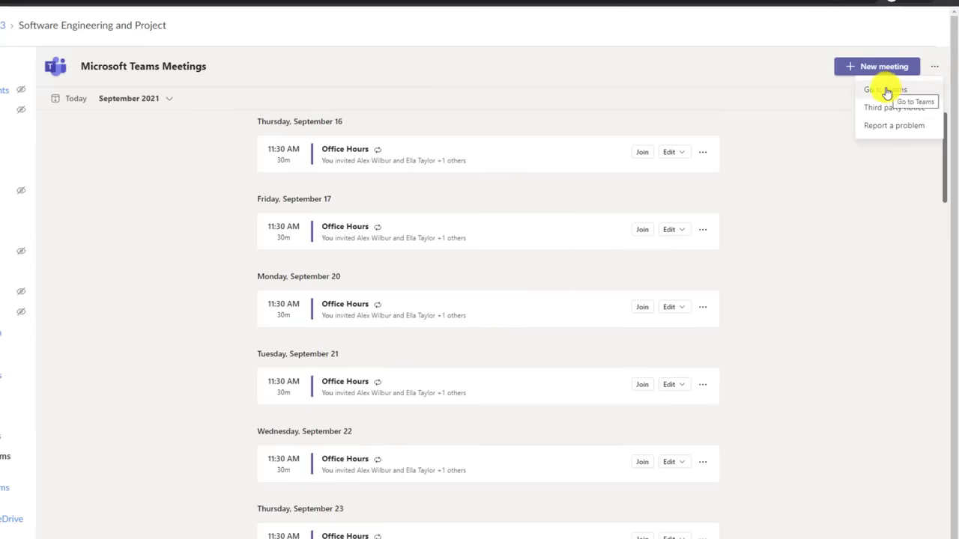
pyautogui.click(137, 221)
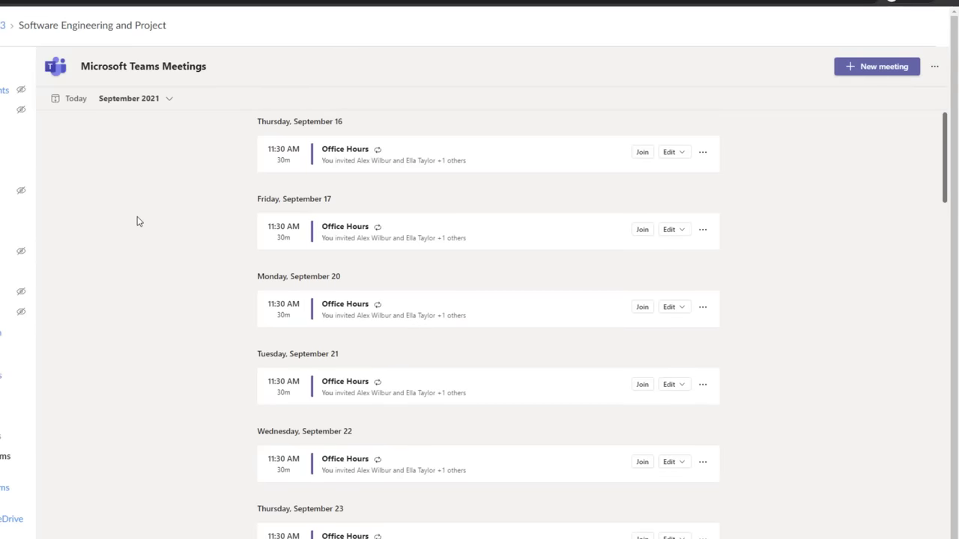